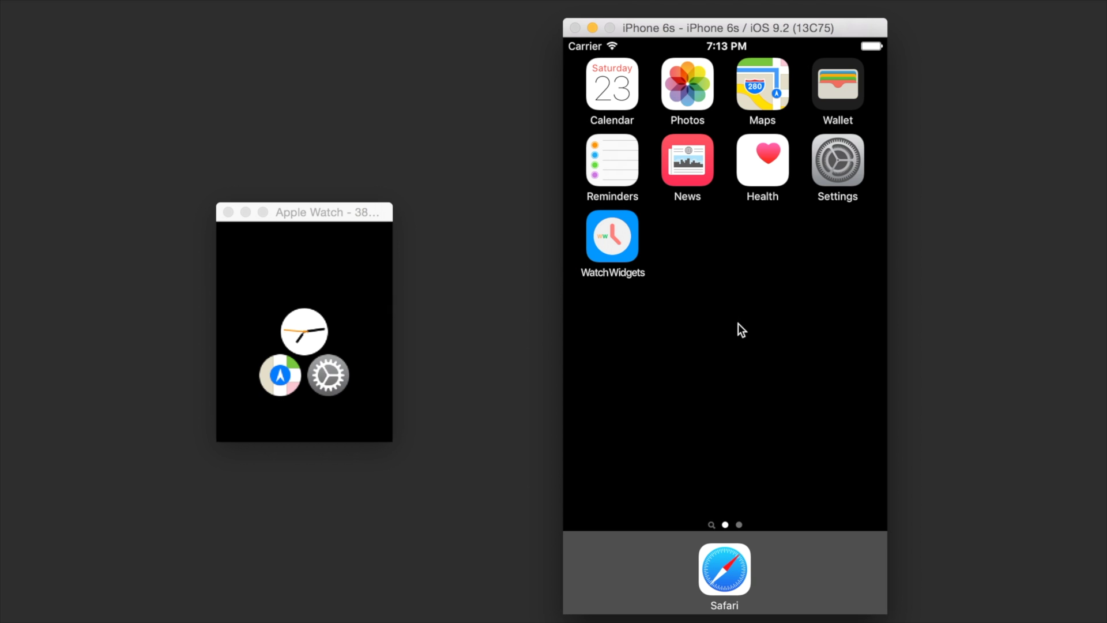
# Turn on Show App on Apple Watch for Watch Widgets in the Watch app, then return to My Watch
pyautogui.moveTo(761, 342); pyautogui.dragTo(596, 340)
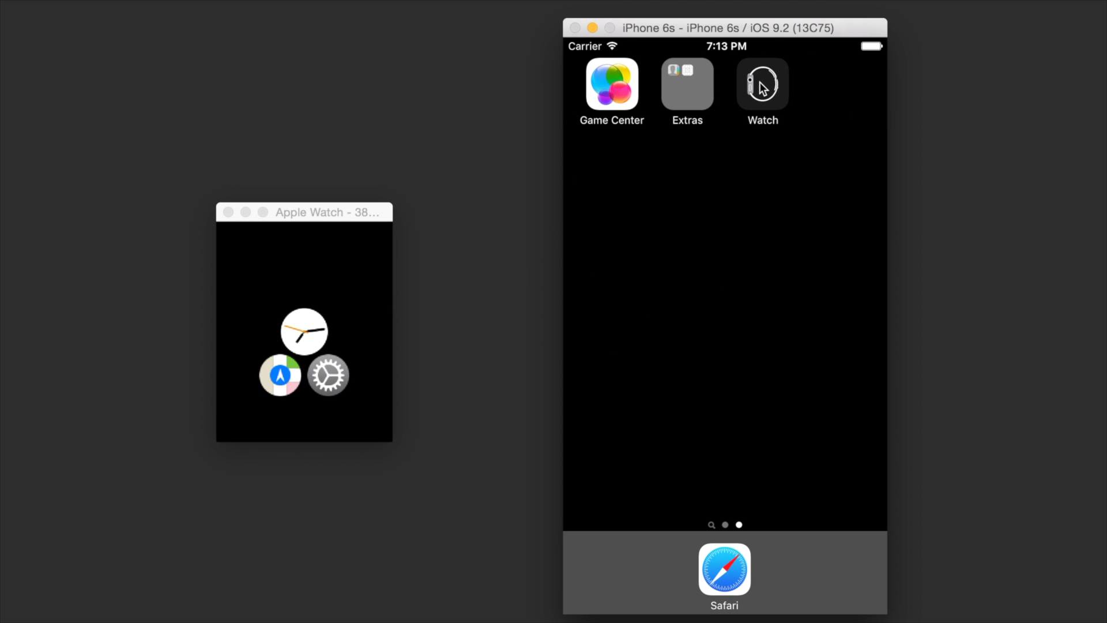
pyautogui.click(761, 86)
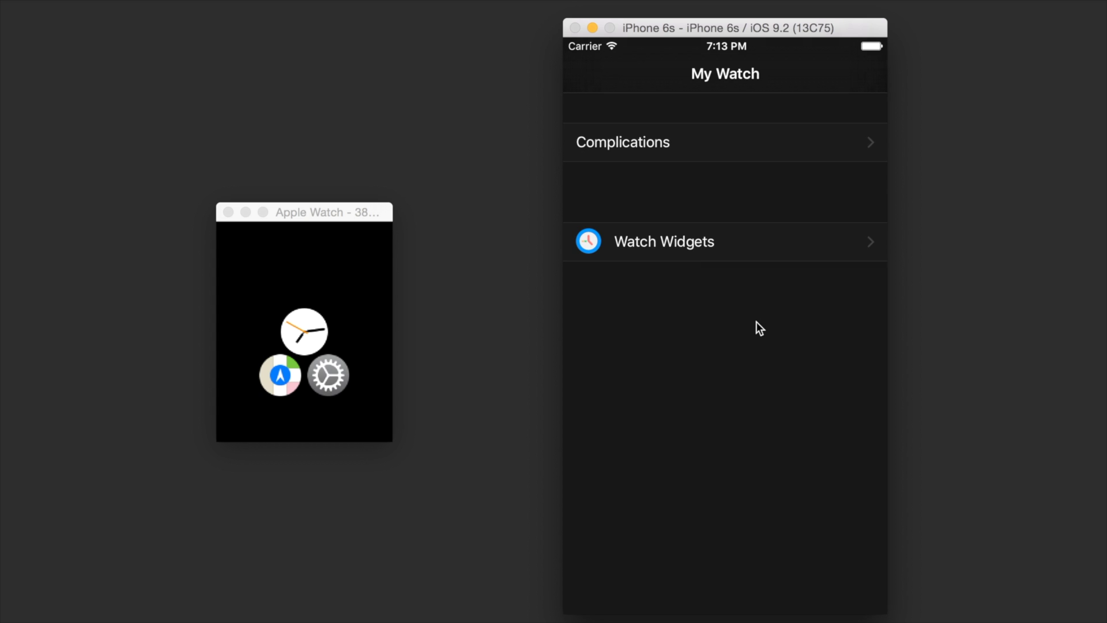
pyautogui.click(724, 249)
pyautogui.click(852, 142)
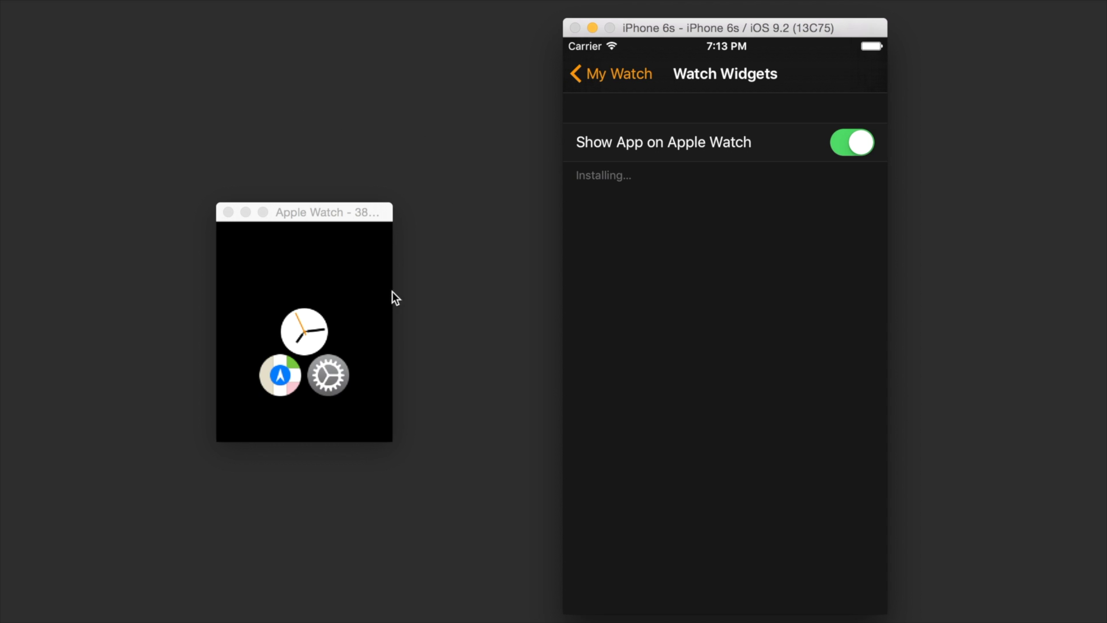
pyautogui.click(366, 222)
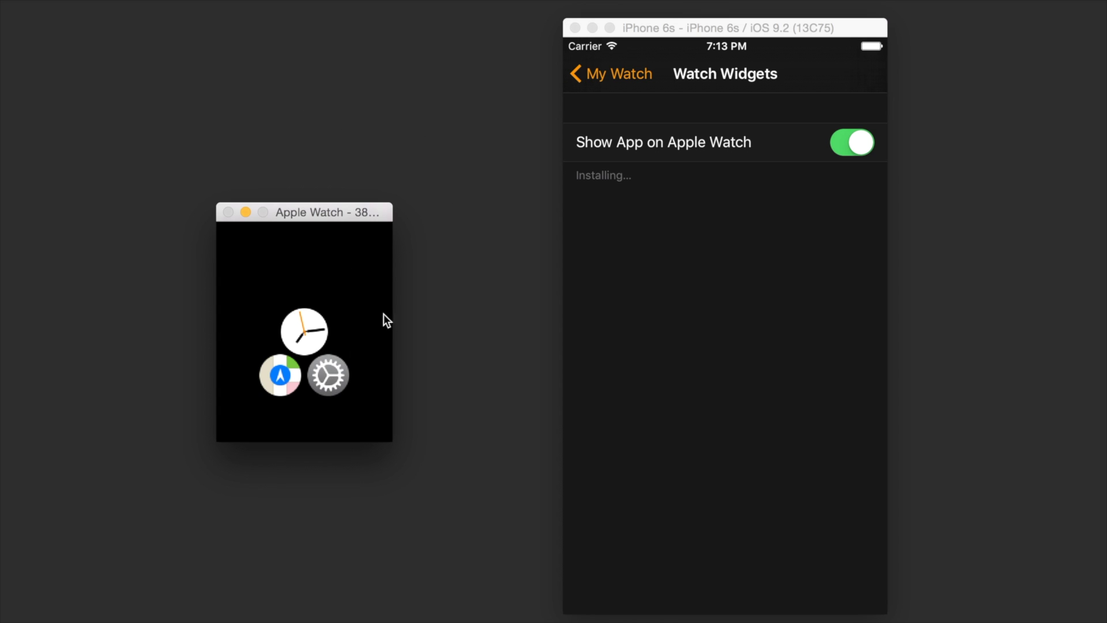
pyautogui.click(612, 74)
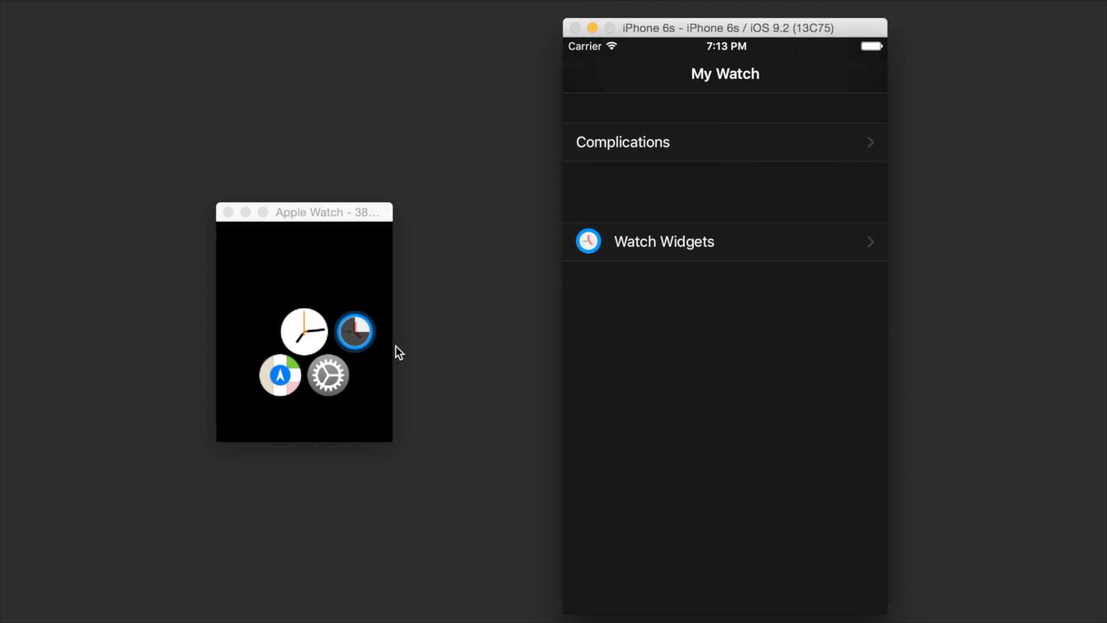
# Move Watch Widgets to Do Not Include in Complications, re-add it, then go to the home screen
pyautogui.click(651, 152)
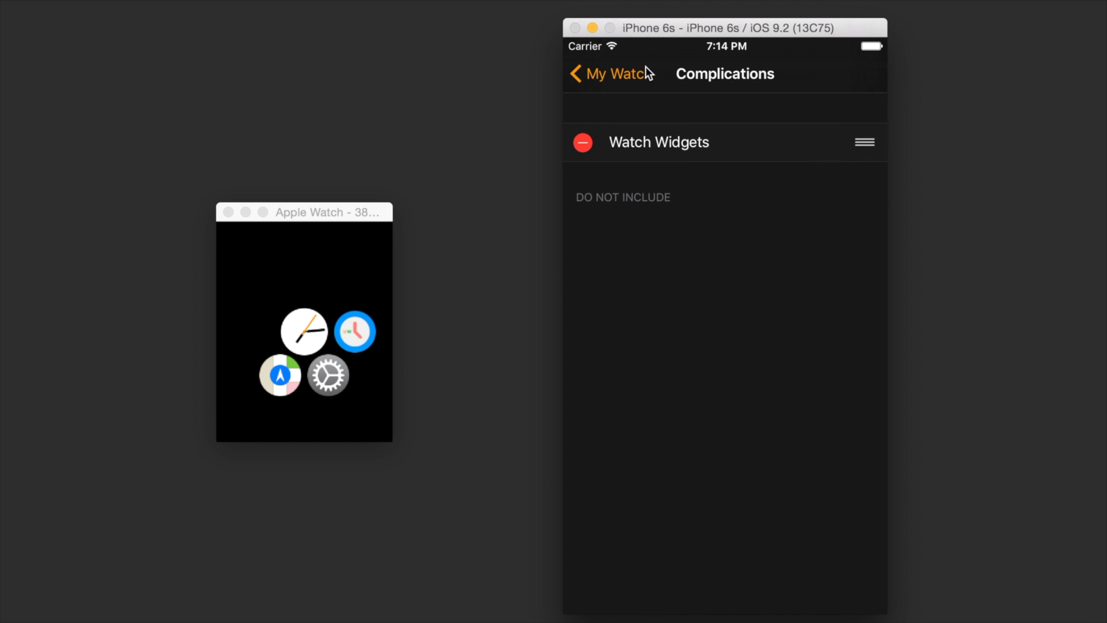
pyautogui.moveTo(862, 143); pyautogui.dragTo(835, 243)
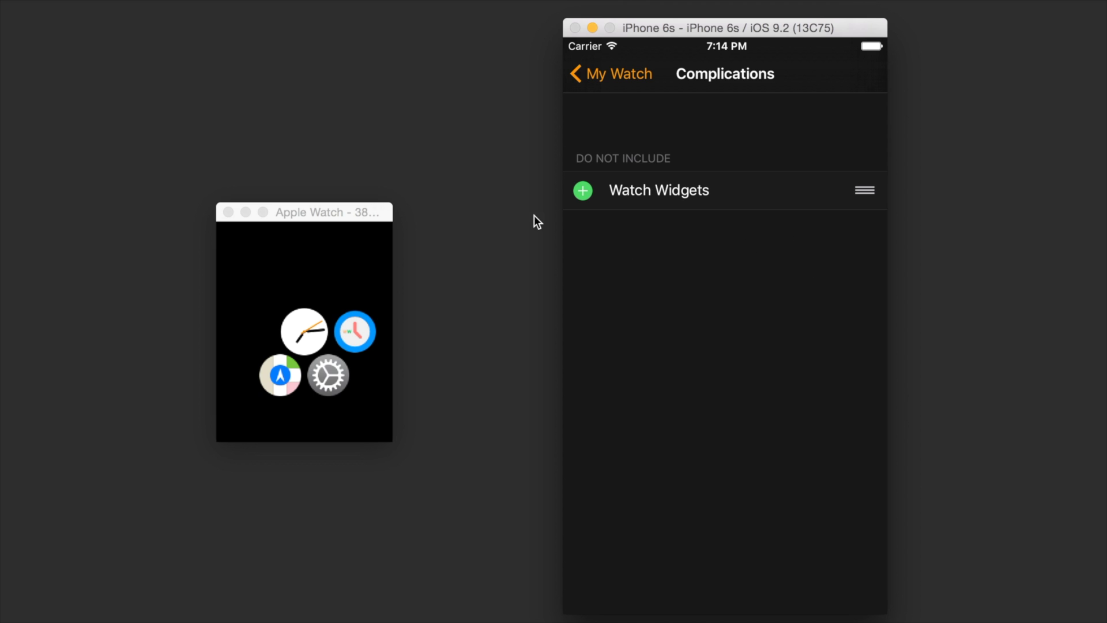
pyautogui.click(583, 192)
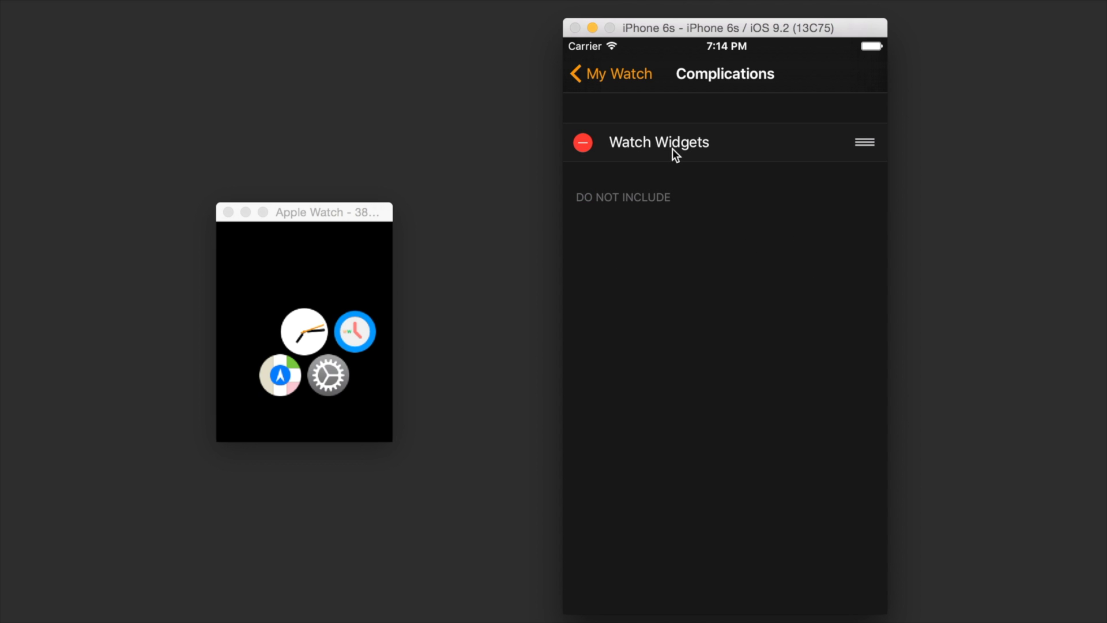
pyautogui.click(633, 73)
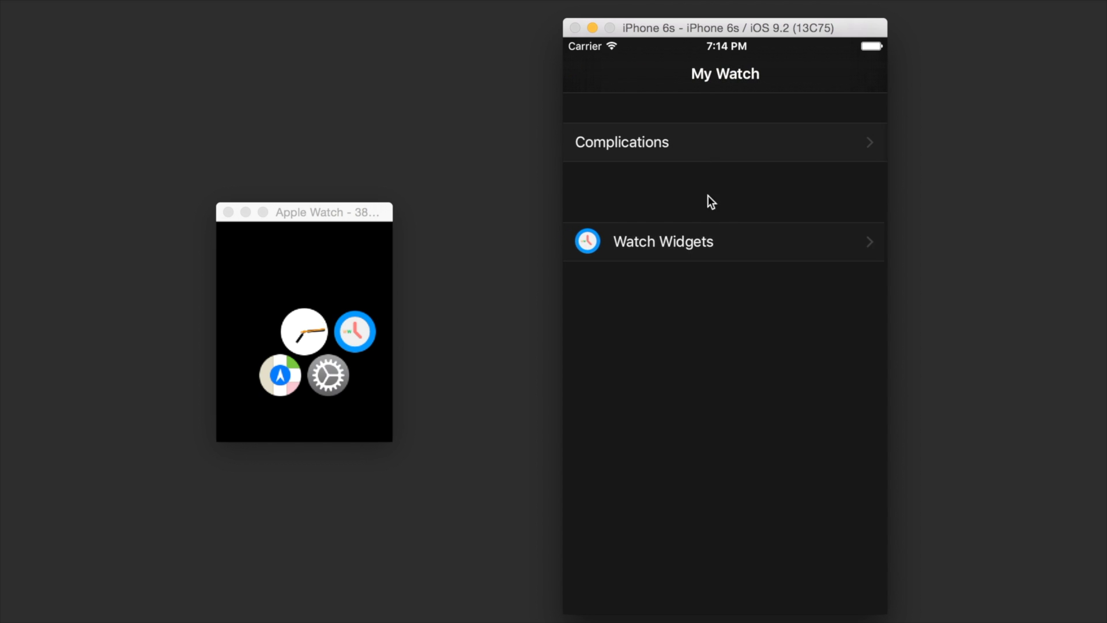
pyautogui.press('super+shift+h')
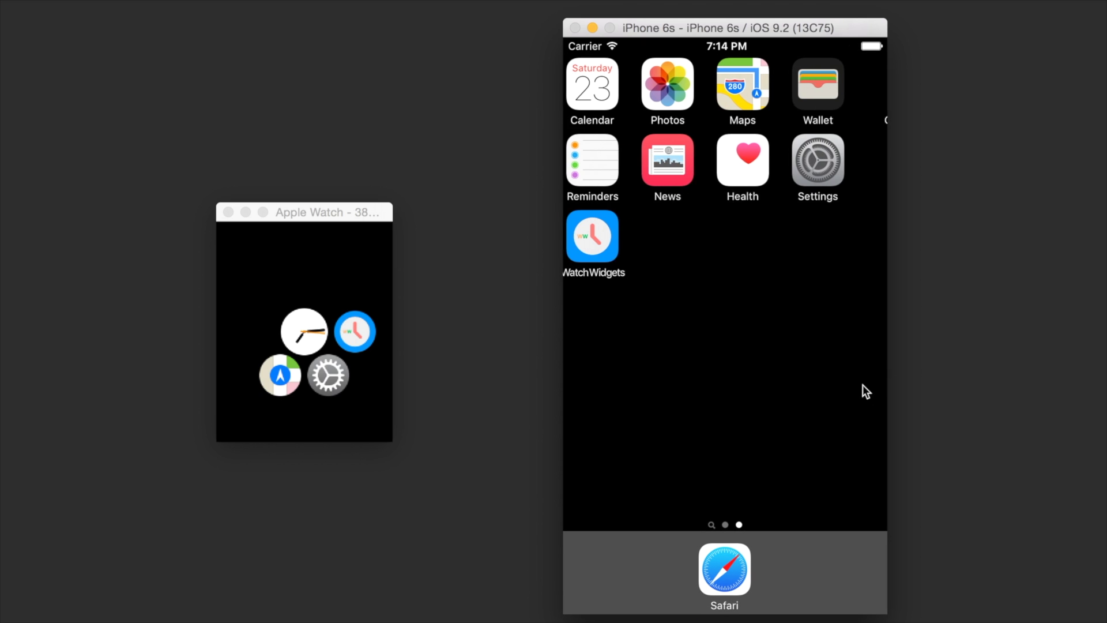
# Open WatchWidgets, start a custom Text + Emoji widget, then return to Categories
pyautogui.click(613, 232)
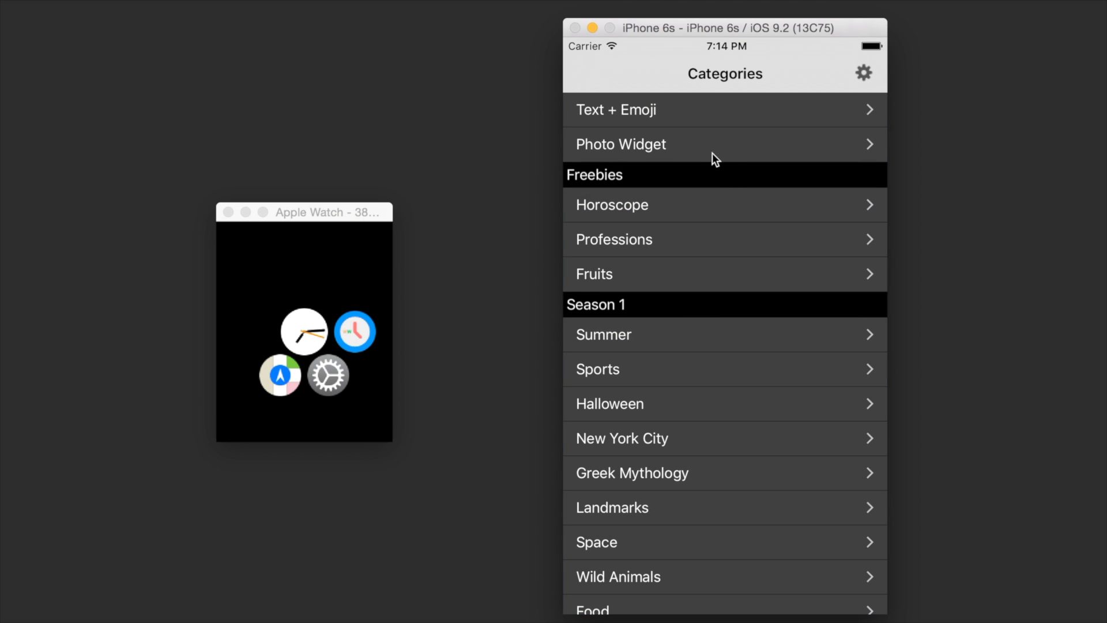
pyautogui.click(706, 122)
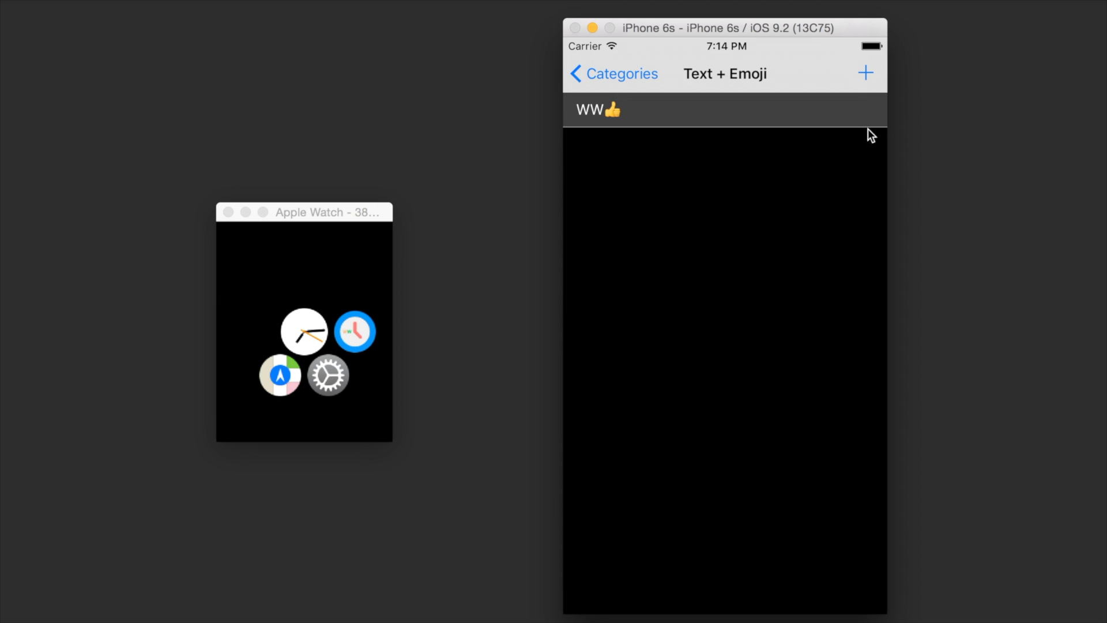
pyautogui.click(866, 73)
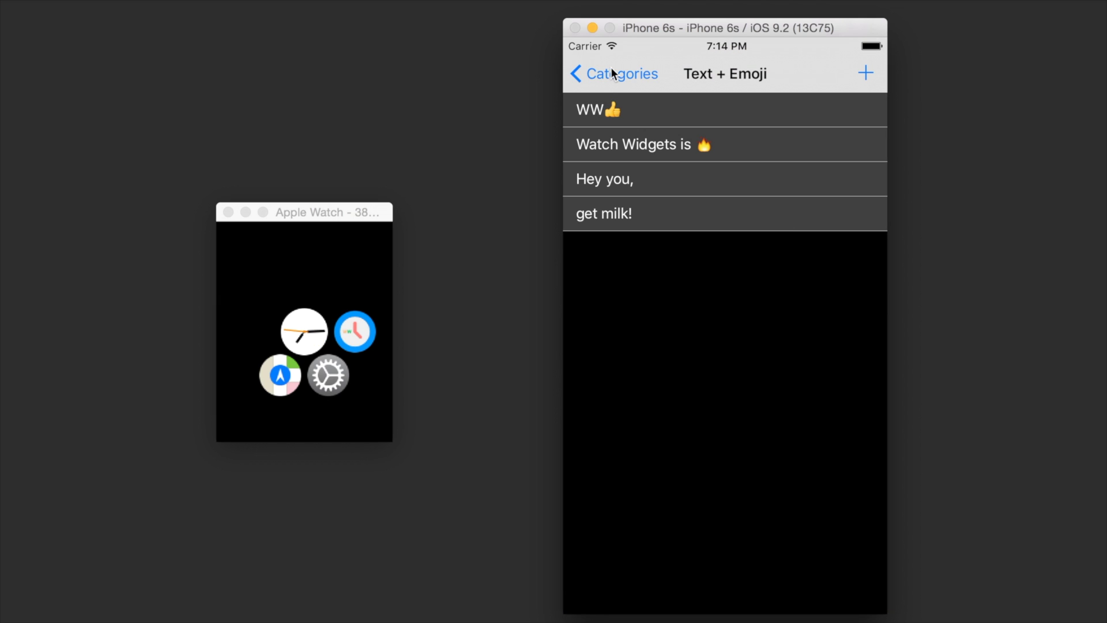
pyautogui.click(617, 75)
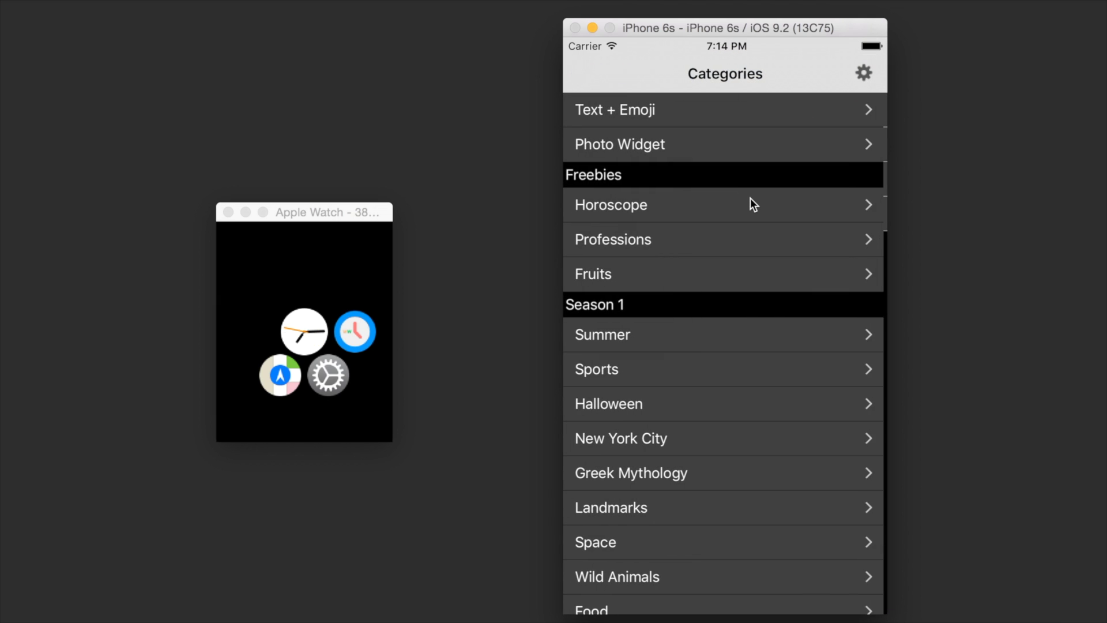
# Choose the October 5, 2015 sphere photo as the Photo Widget image
pyautogui.click(711, 152)
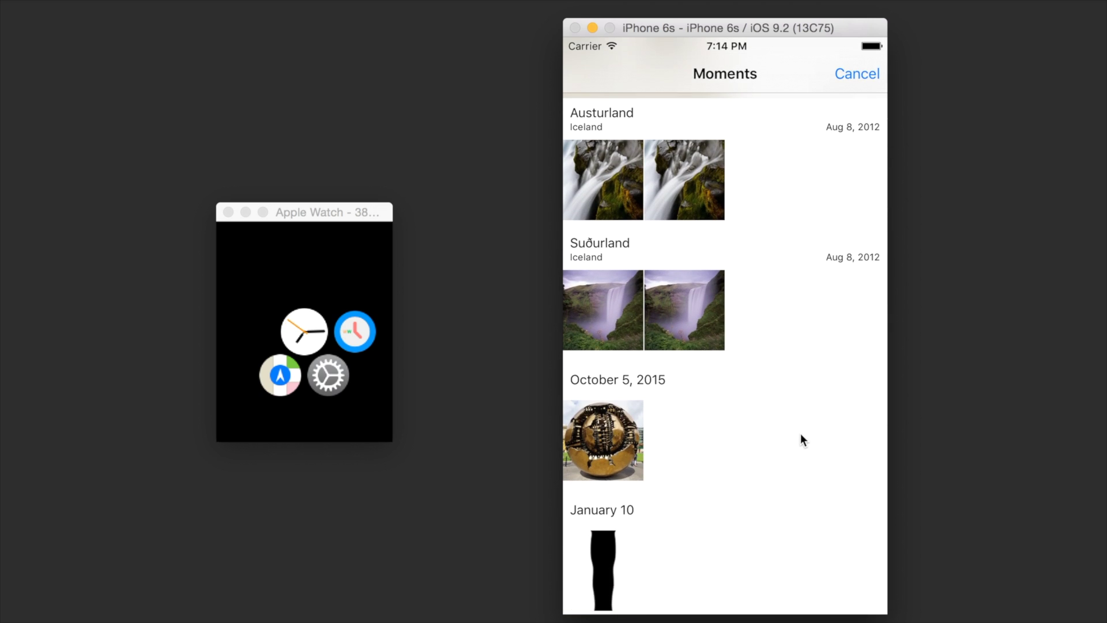
pyautogui.click(620, 441)
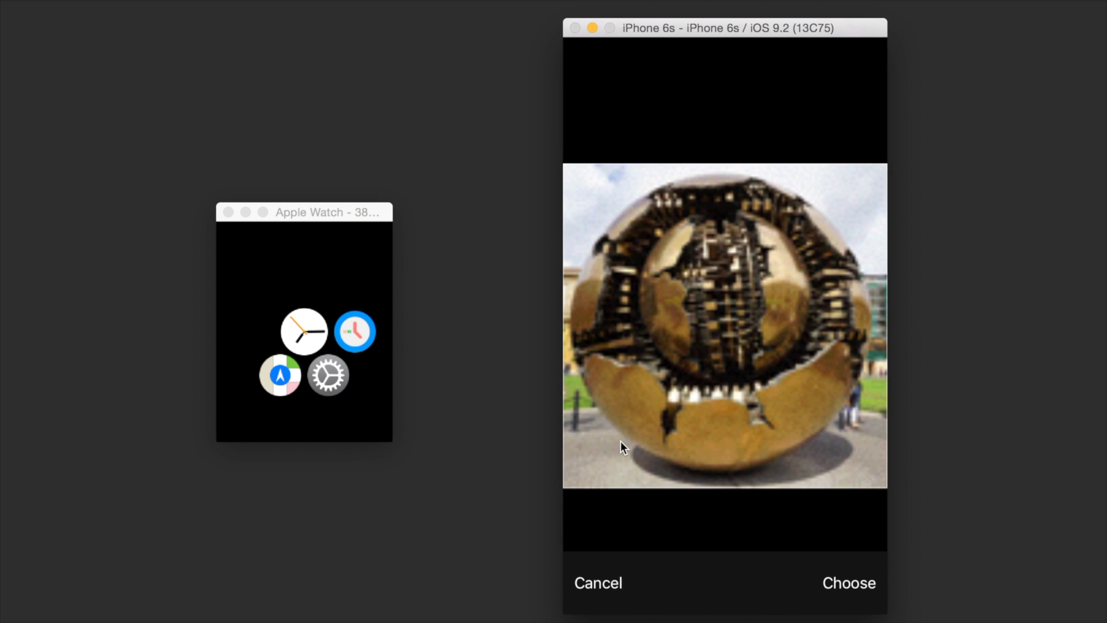
pyautogui.click(859, 574)
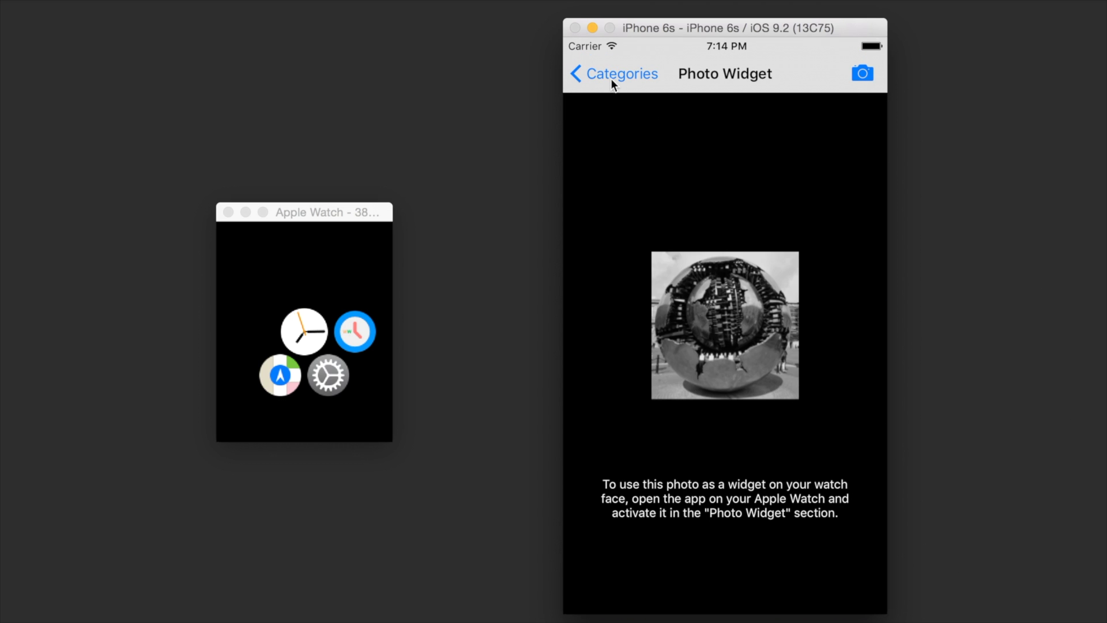
pyautogui.click(610, 77)
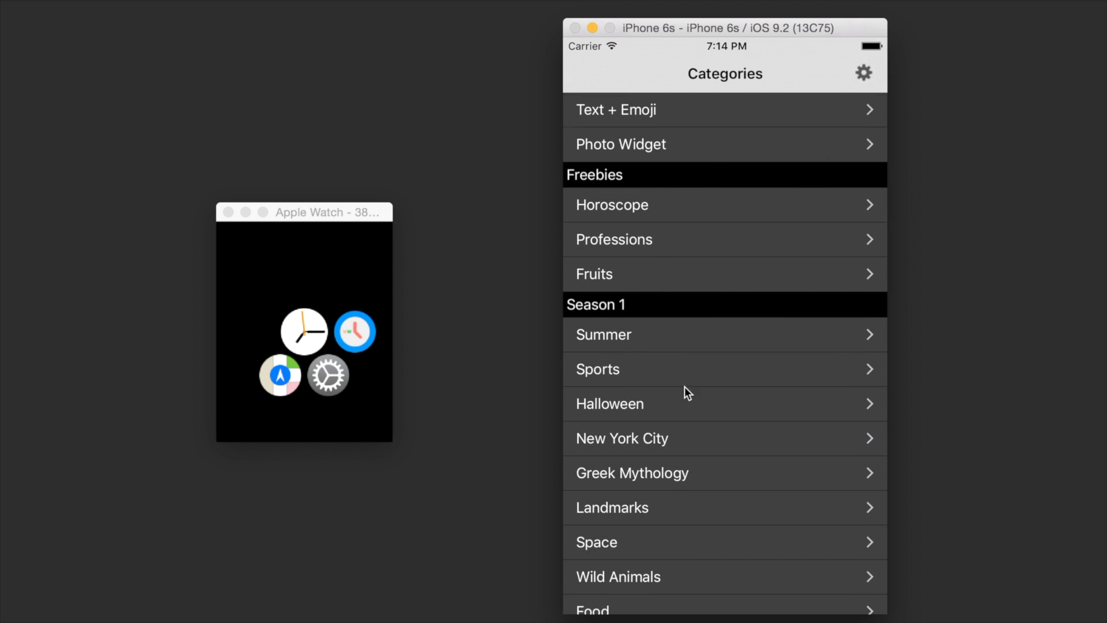
# Preview the Pets and Space icon packs, then leave for the iPhone home screen
pyautogui.scroll(-10, 669, 266)
pyautogui.scroll(12, 698, 501)
pyautogui.scroll(-3, 721, 370)
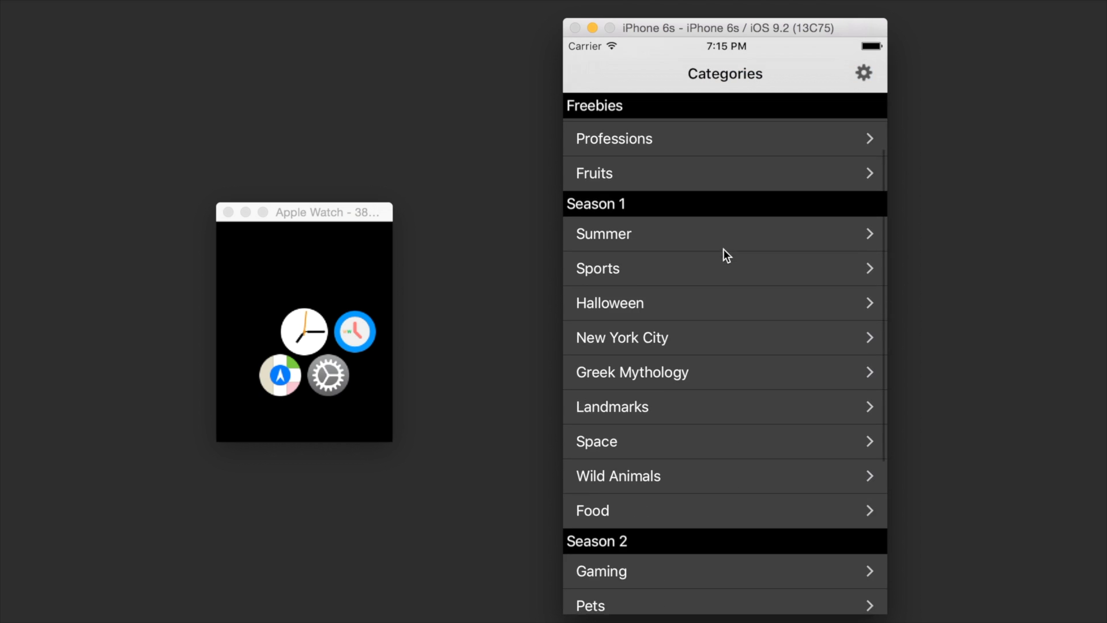
pyautogui.scroll(-3, 722, 260)
pyautogui.click(681, 436)
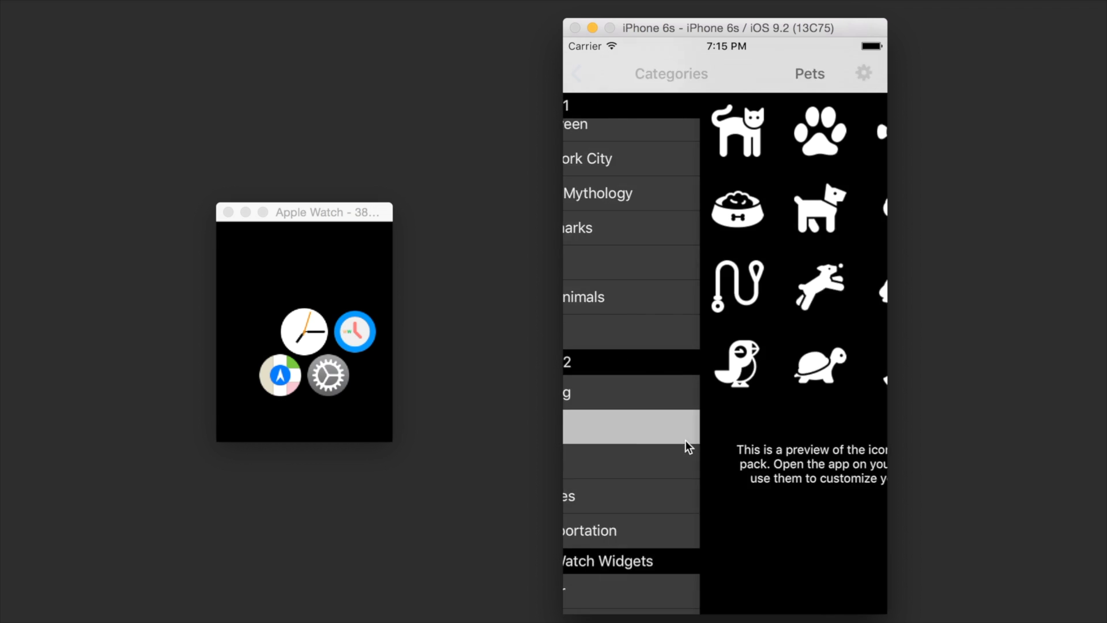
pyautogui.click(586, 73)
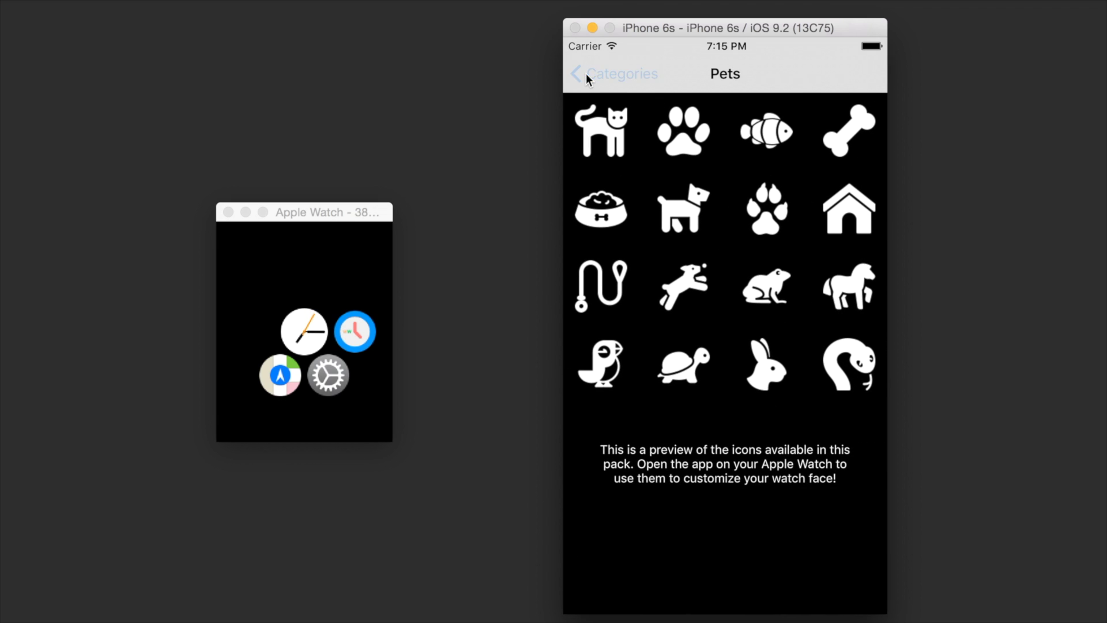
pyautogui.click(738, 264)
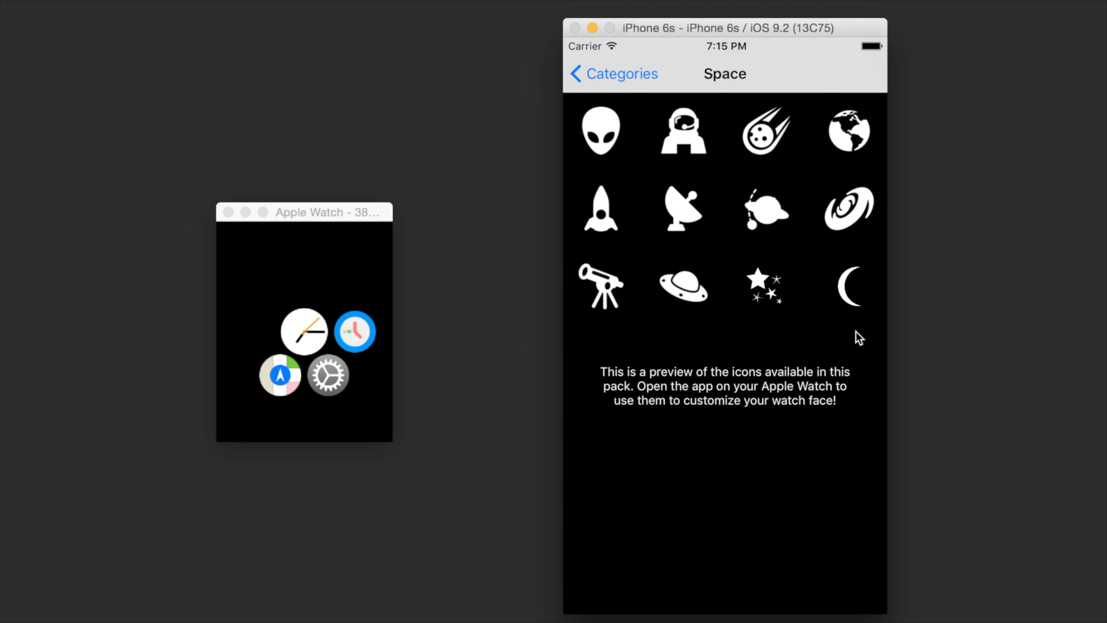
pyautogui.click(620, 87)
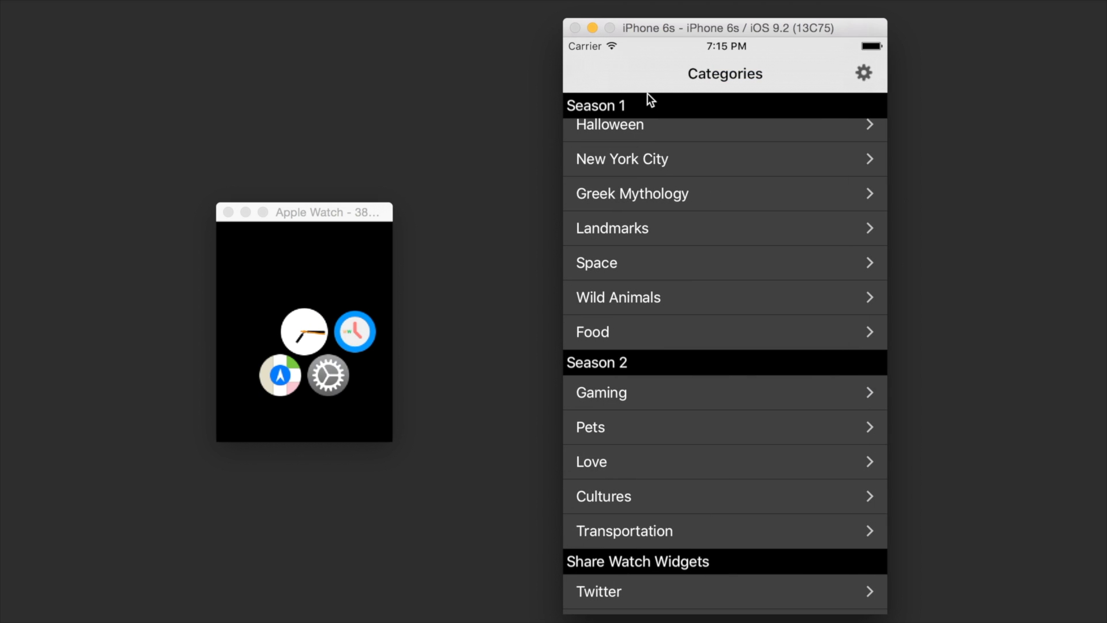
pyautogui.press('super+shift+h')
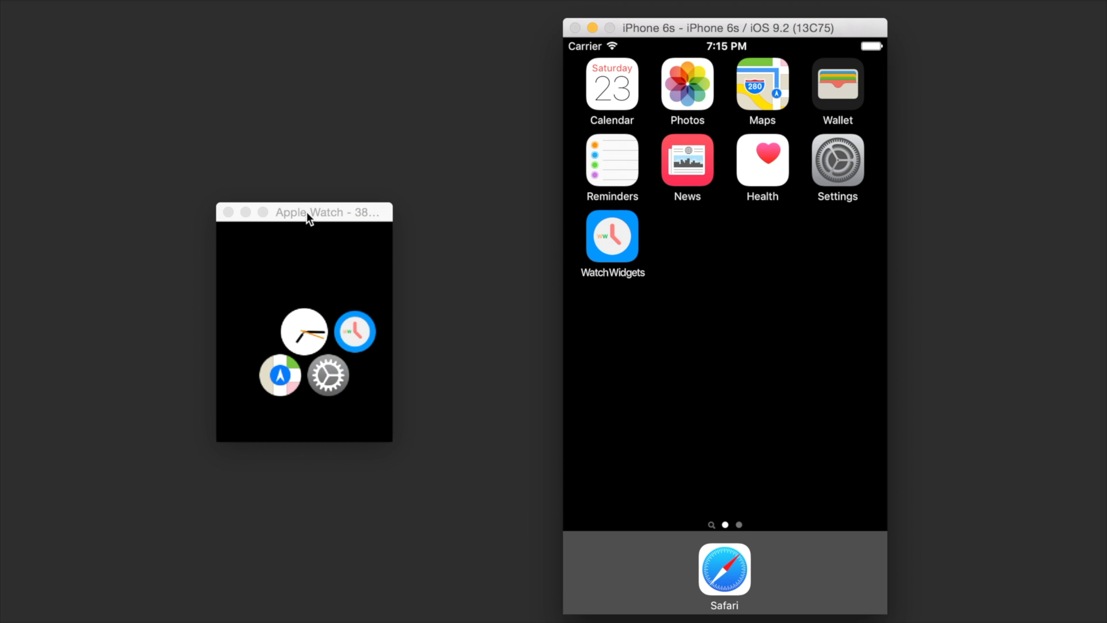
pyautogui.click(307, 213)
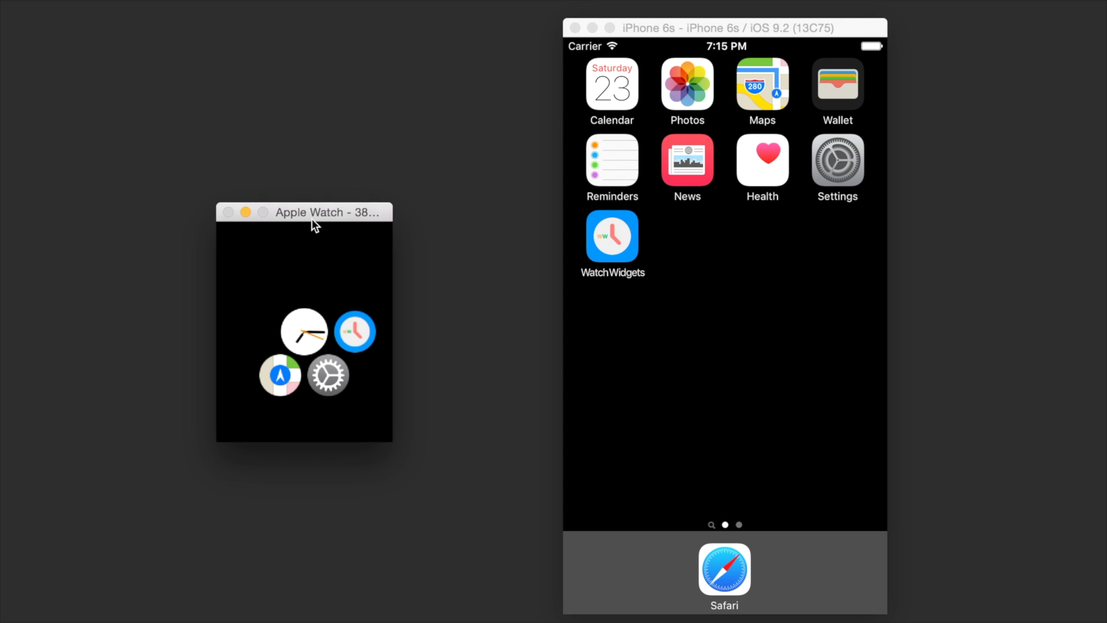
pyautogui.click(354, 326)
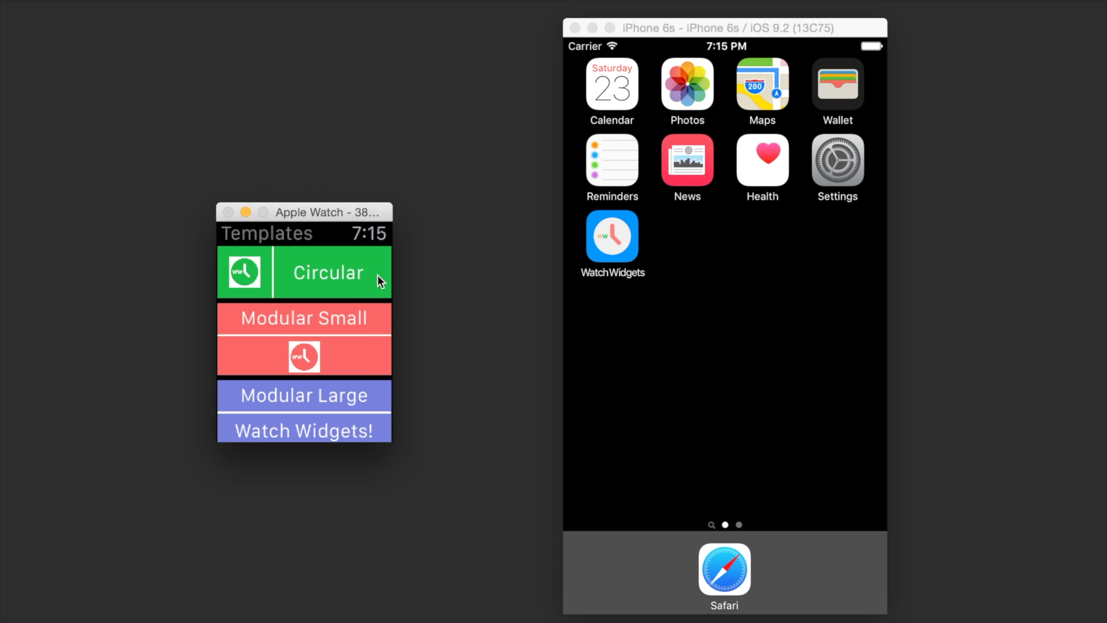
pyautogui.moveTo(349, 363); pyautogui.dragTo(352, 328)
pyautogui.moveTo(341, 364); pyautogui.dragTo(324, 455)
pyautogui.moveTo(335, 368); pyautogui.dragTo(333, 458)
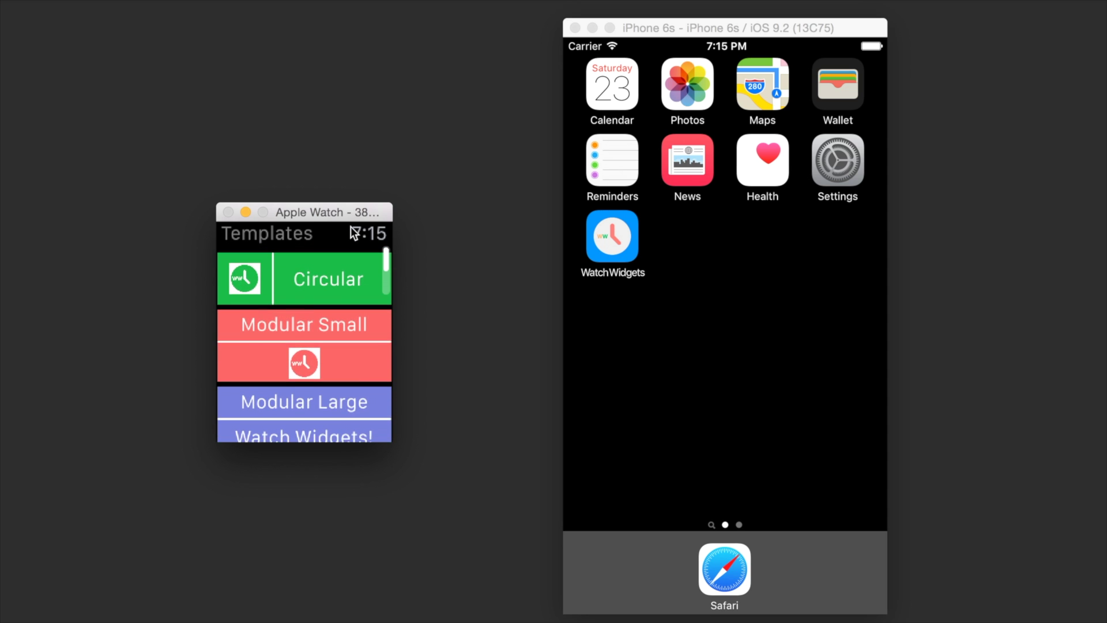
pyautogui.press('super+shift+h')
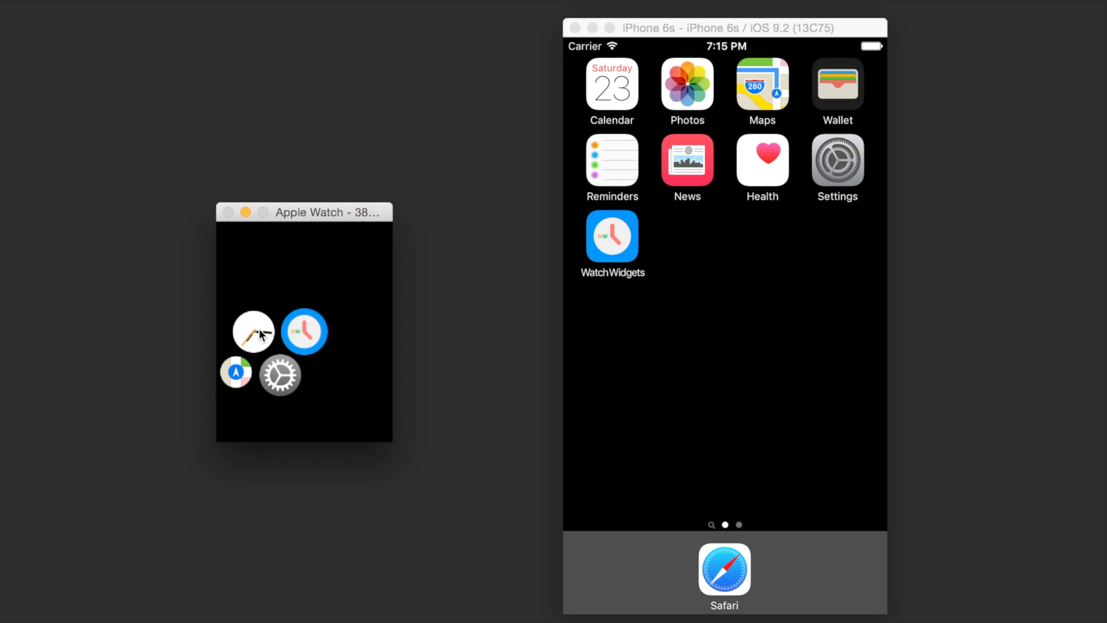
# Customize the Utility face, selecting its top-left and bottom complication slots
pyautogui.click(261, 333)
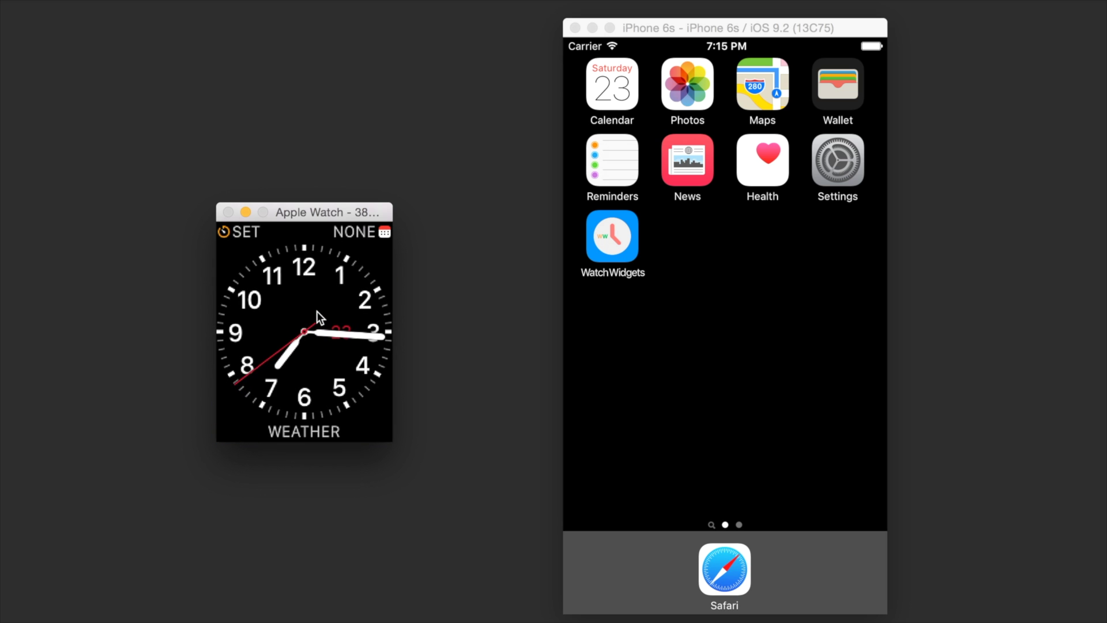
pyautogui.click(316, 311)
pyautogui.click(334, 424)
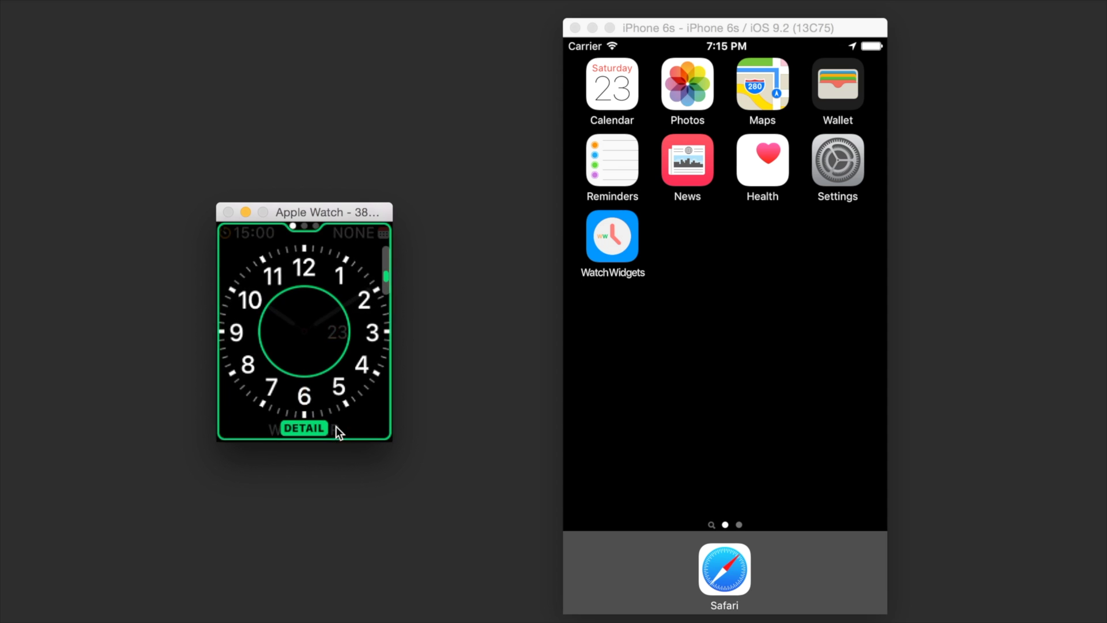
pyautogui.click(244, 245)
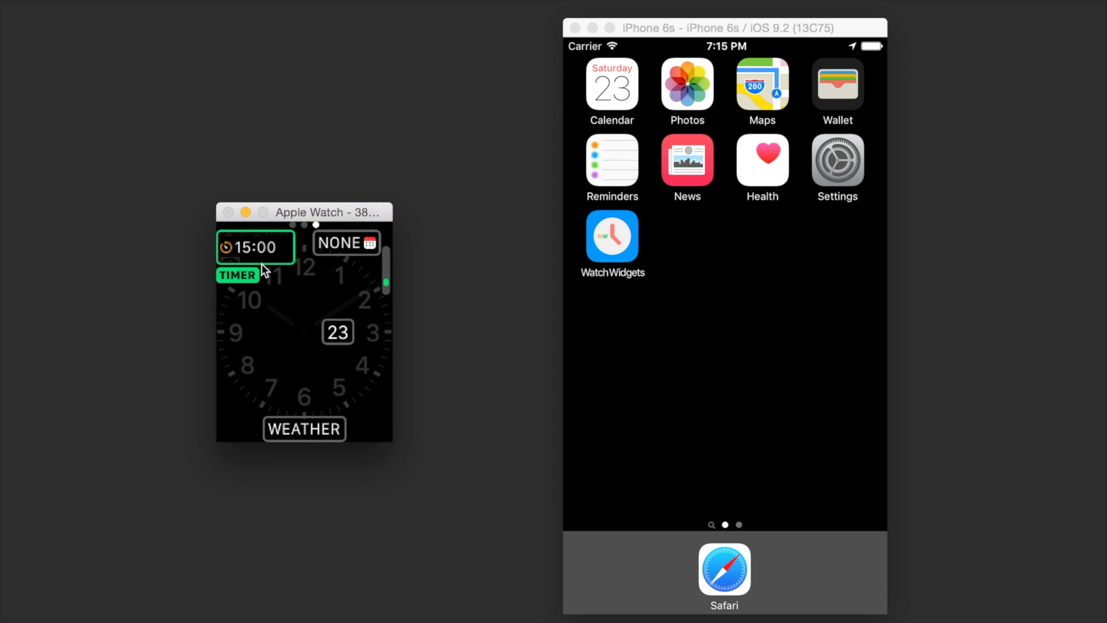
pyautogui.click(308, 434)
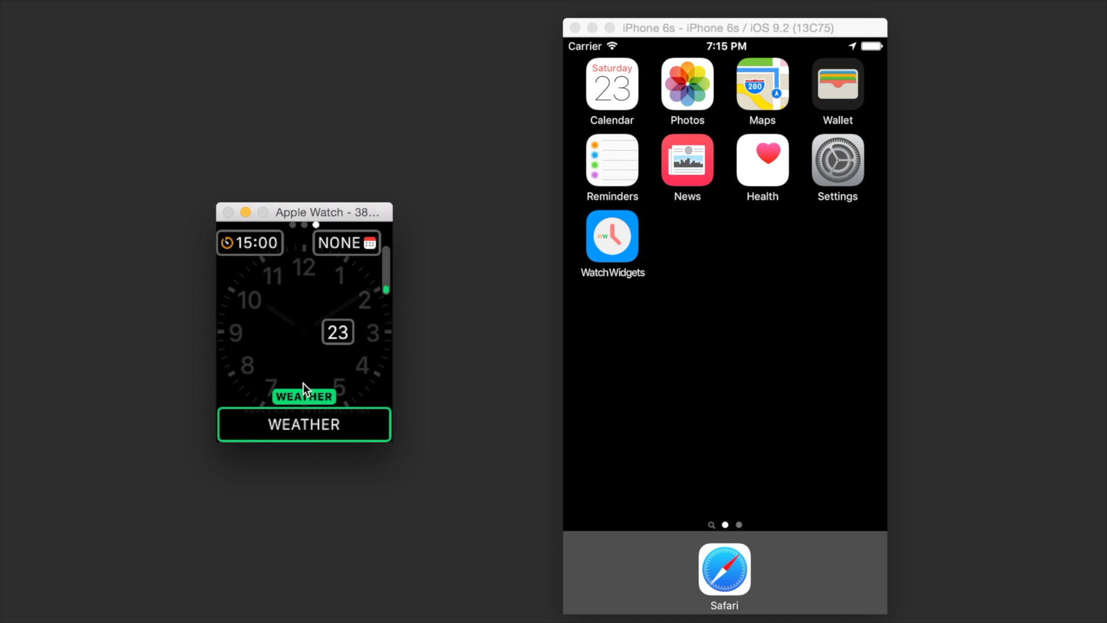
pyautogui.press('shift+super+h')
# Browse past Modular and Color back to Utility, make it active, and show the app grid
pyautogui.moveTo(347, 347); pyautogui.dragTo(235, 328)
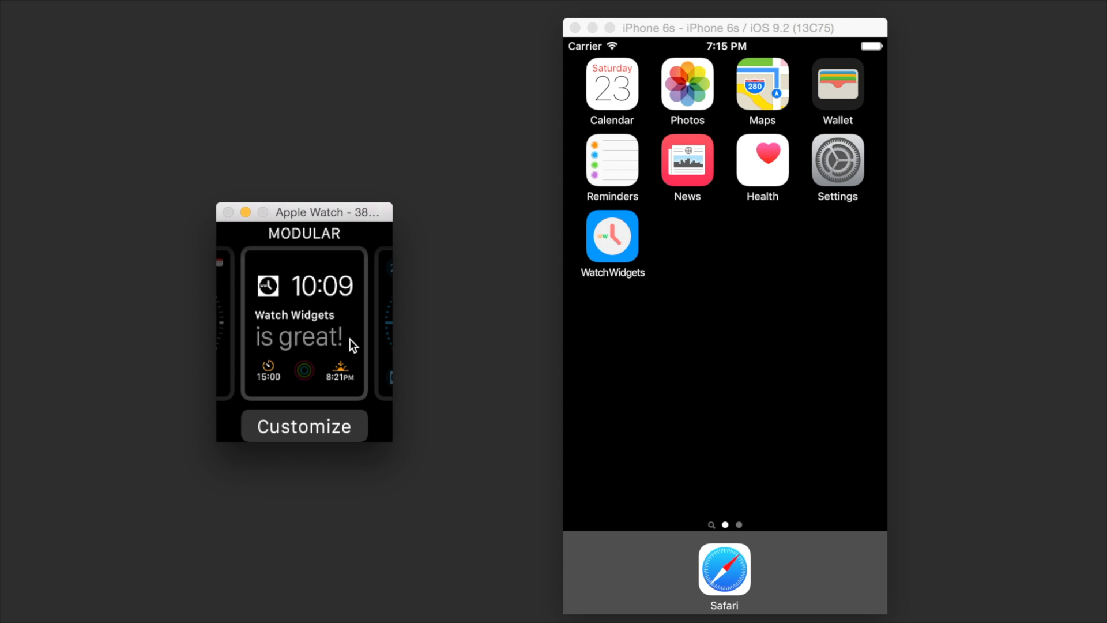
pyautogui.moveTo(336, 316); pyautogui.dragTo(232, 332)
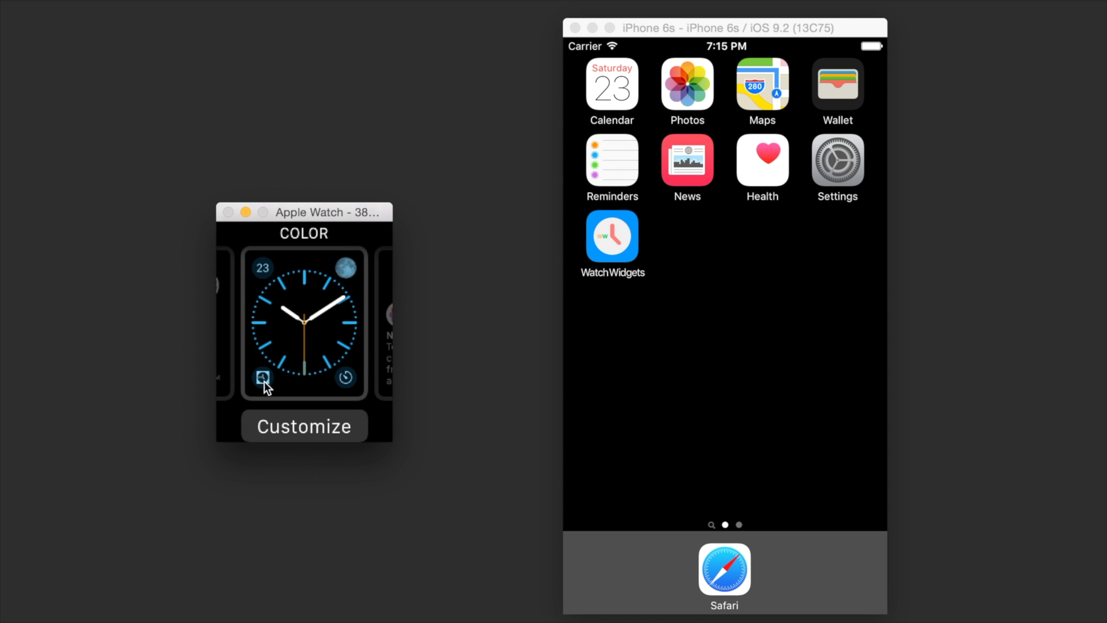
pyautogui.moveTo(271, 368); pyautogui.dragTo(417, 363)
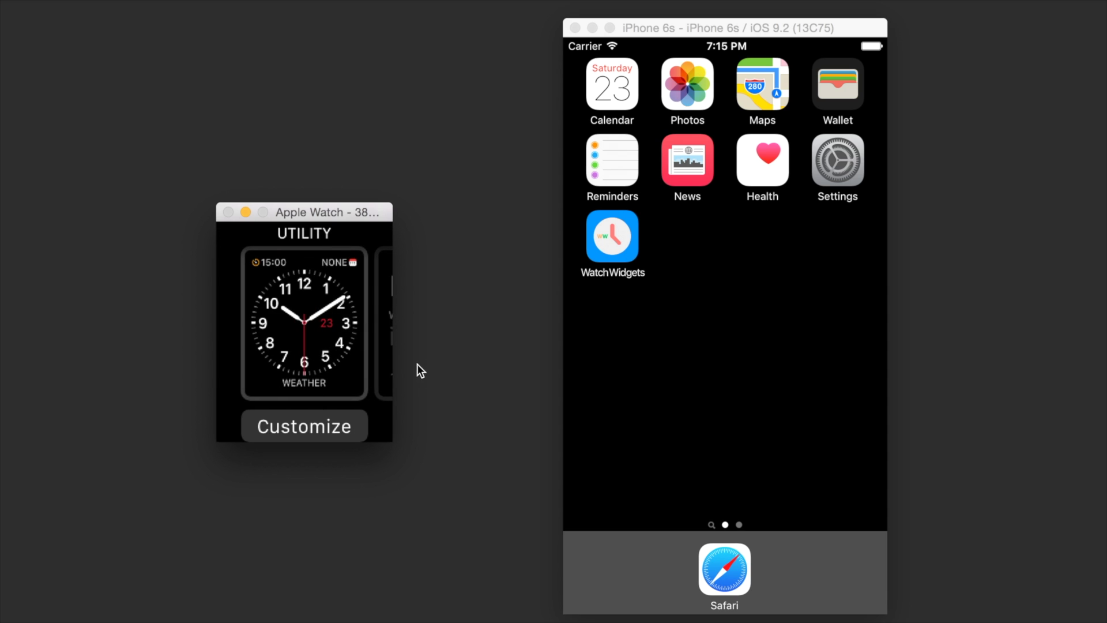
pyautogui.click(325, 354)
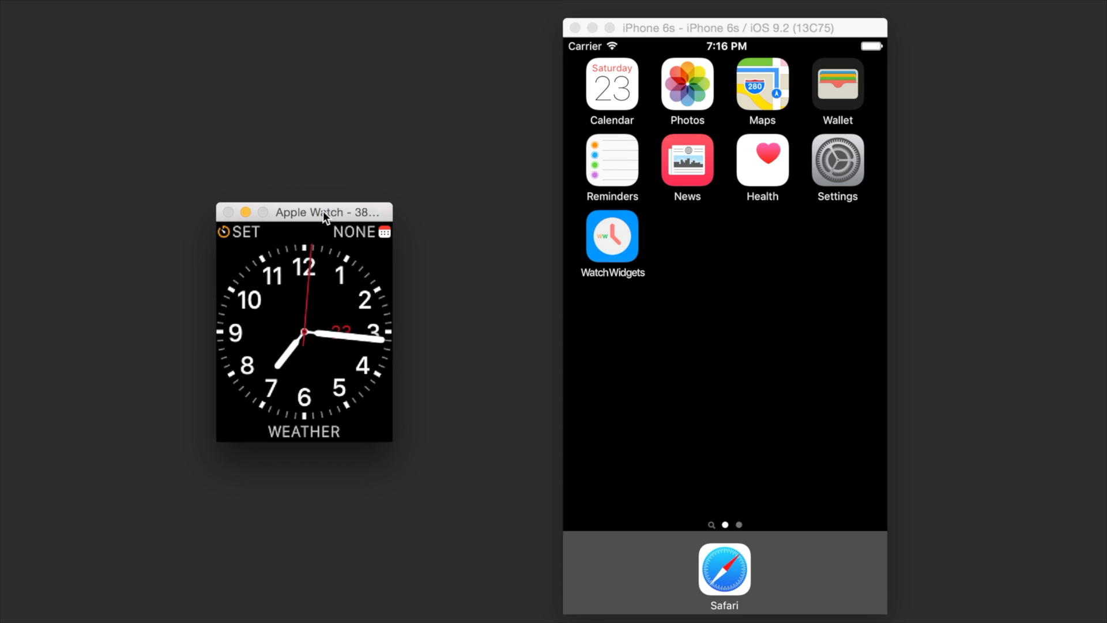
pyautogui.press('shift+super+h')
# In WatchWidgets, set the Circular widget to the Text + Emojis entry WW👍
pyautogui.click(352, 328)
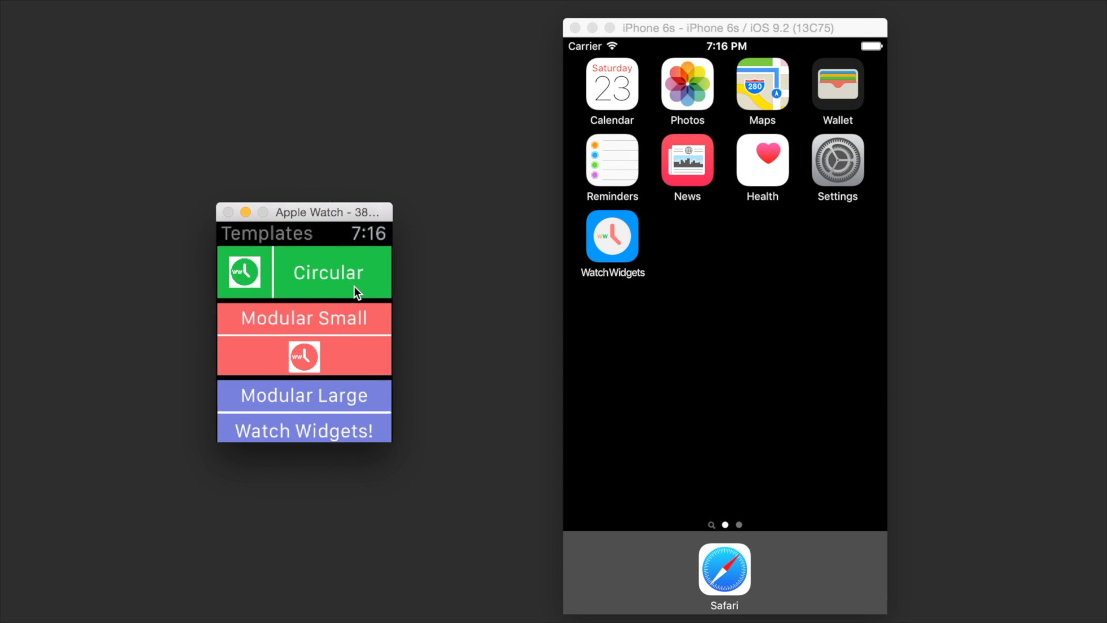
pyautogui.click(271, 287)
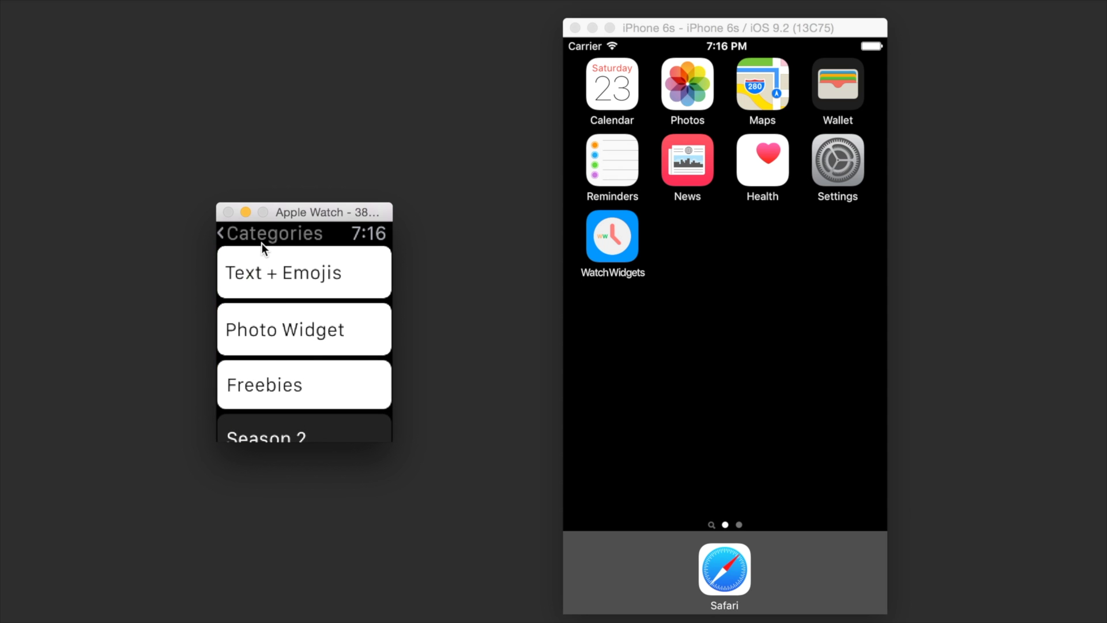
pyautogui.click(298, 280)
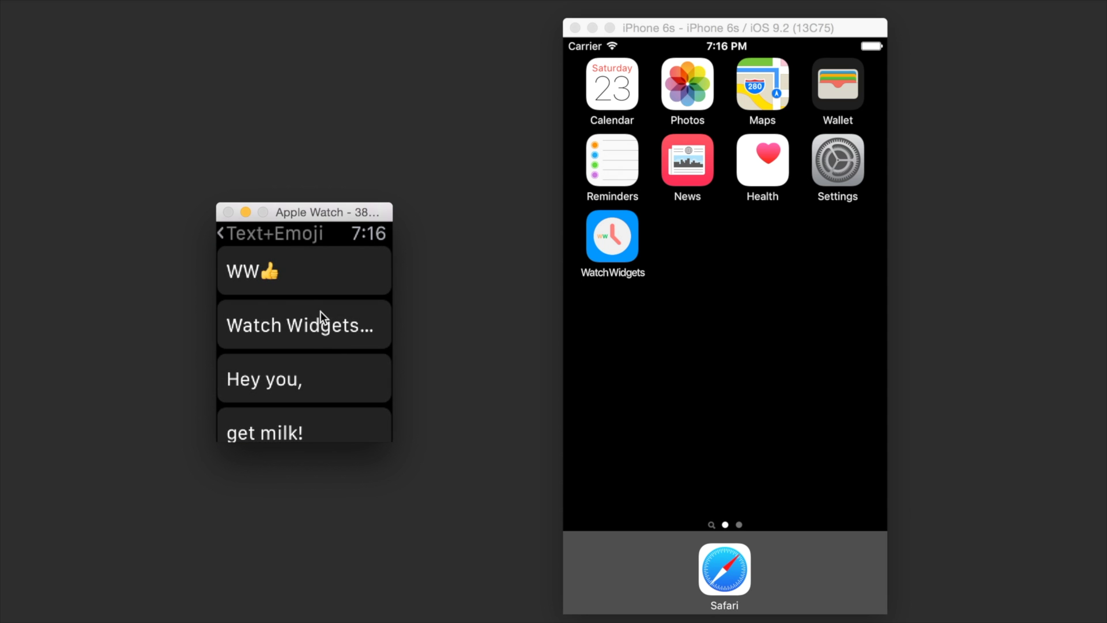
pyautogui.click(282, 278)
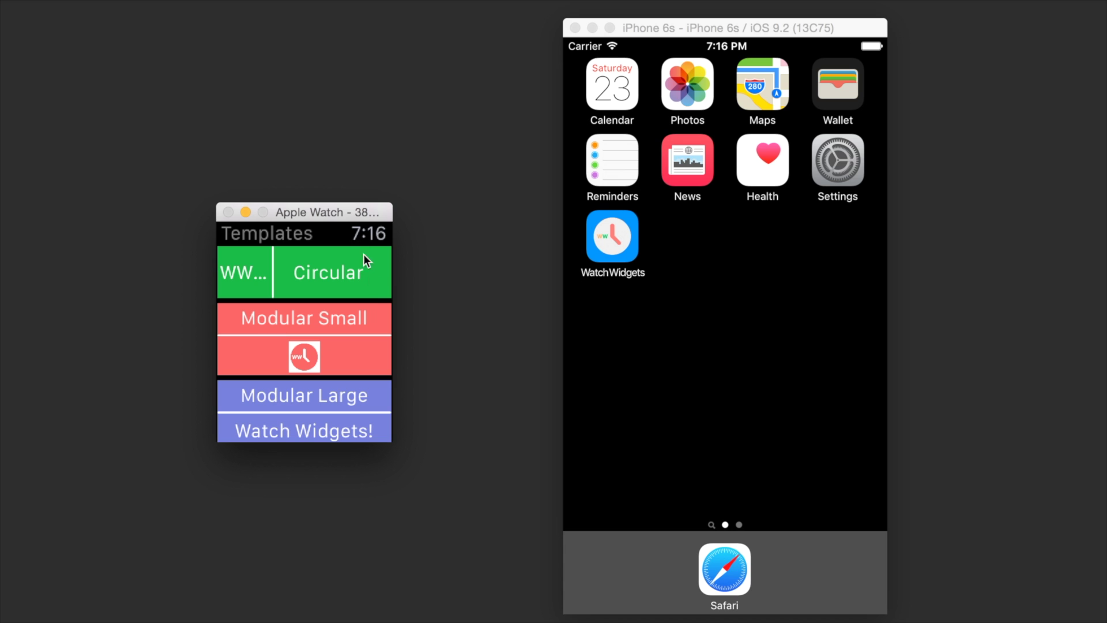
# Set the Modular Small widget to the bicycle icon from Season 2 > Transportation
pyautogui.click(351, 338)
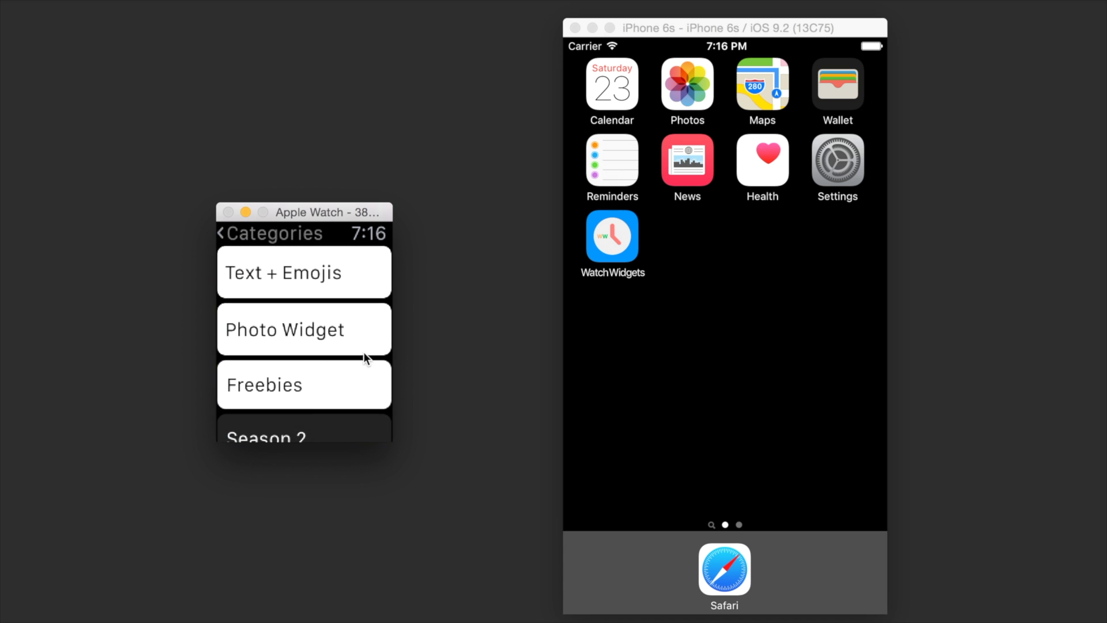
pyautogui.click(314, 433)
pyautogui.scroll(-3, 308, 277)
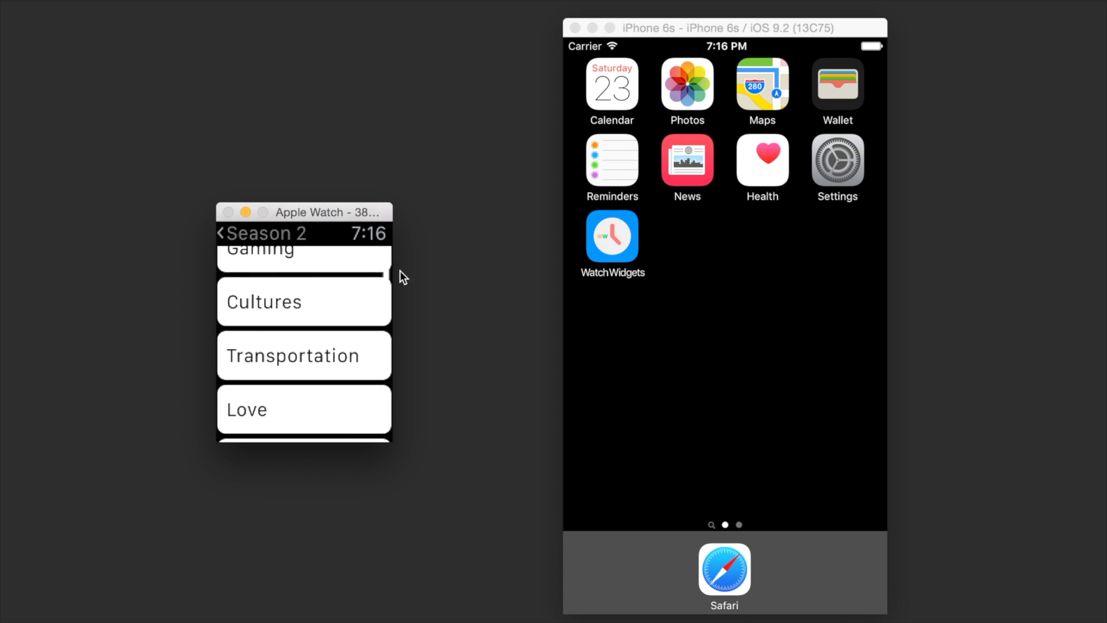
pyautogui.click(326, 329)
pyautogui.click(365, 346)
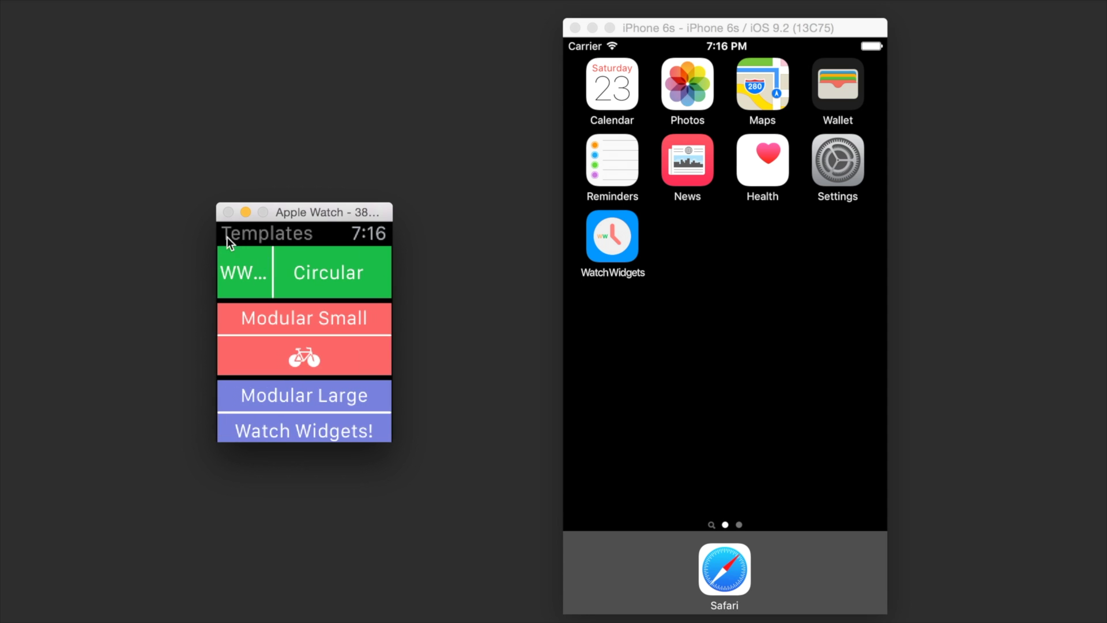
pyautogui.click(292, 404)
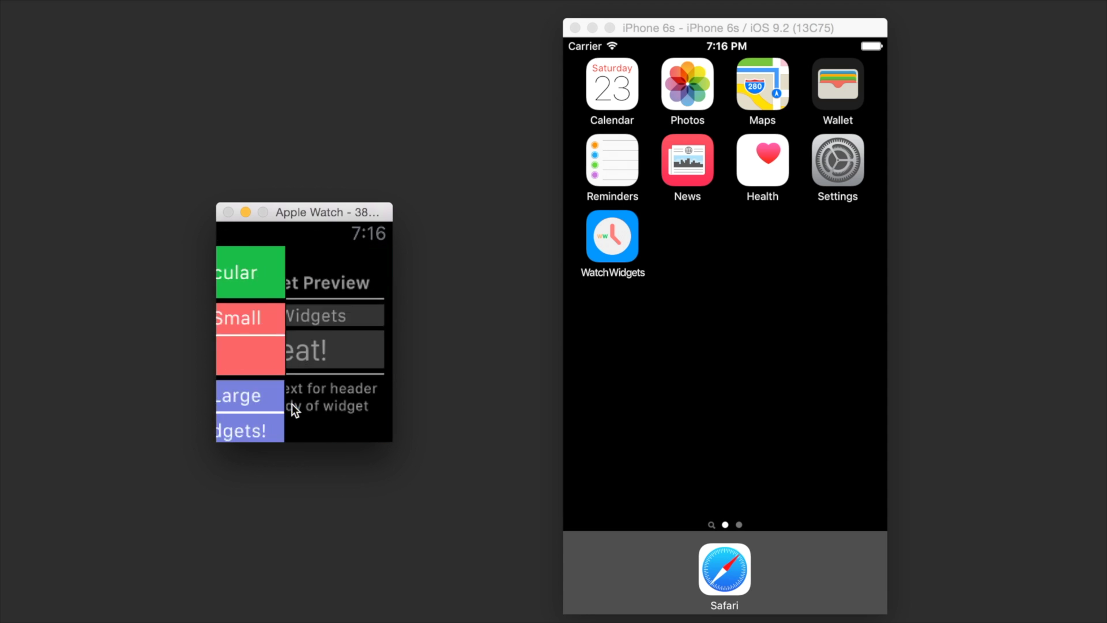
# Set Modular Large's header to 'Hey you,' and body to 'get milk!'
pyautogui.click(346, 313)
pyautogui.click(285, 375)
pyautogui.click(307, 355)
pyautogui.click(314, 425)
pyautogui.click(276, 234)
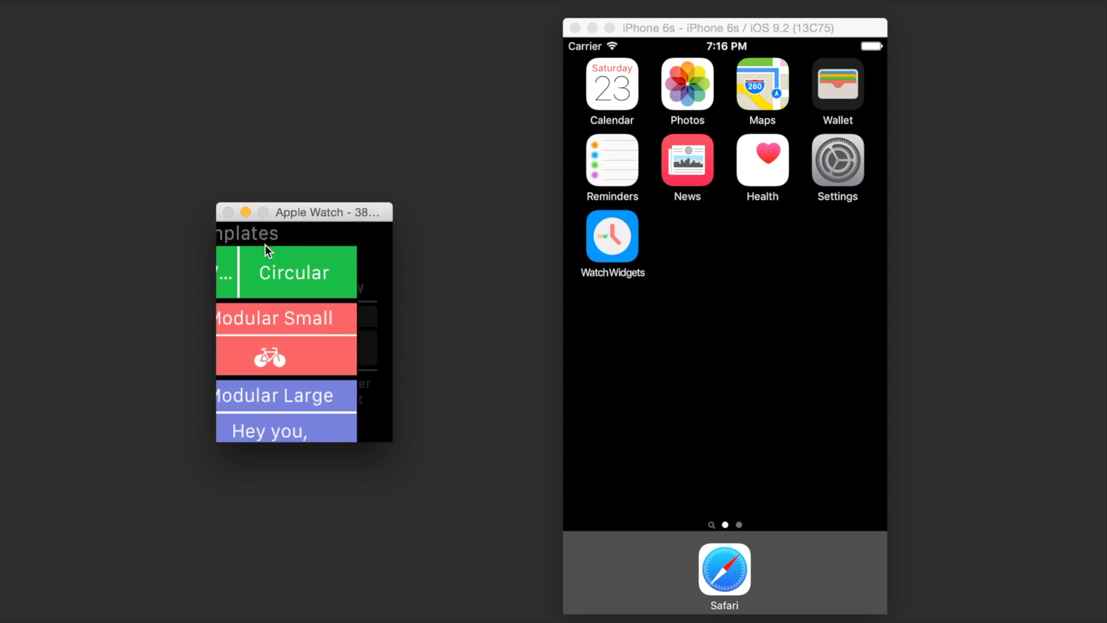
# Give the Utilitarian Small widget an image from the Photo Widget category
pyautogui.scroll(-5, 380, 414)
pyautogui.click(327, 328)
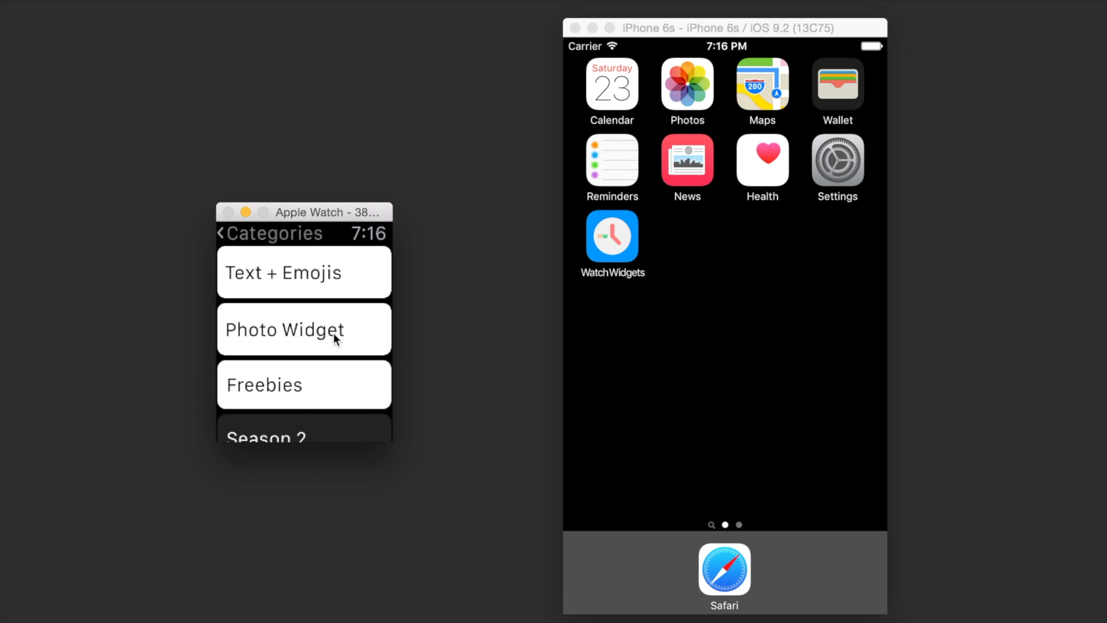
pyautogui.click(333, 331)
pyautogui.click(316, 344)
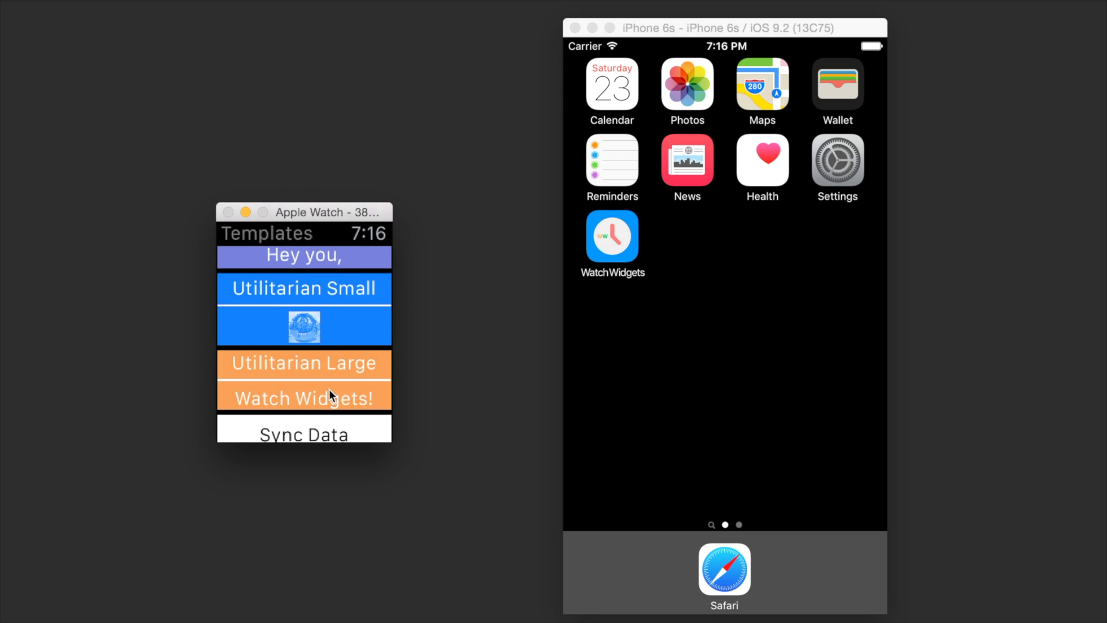
# Set Utilitarian Large to the Watch Widgets line and sync the widget data to the watch
pyautogui.click(330, 397)
pyautogui.click(337, 342)
pyautogui.scroll(-1, 361, 375)
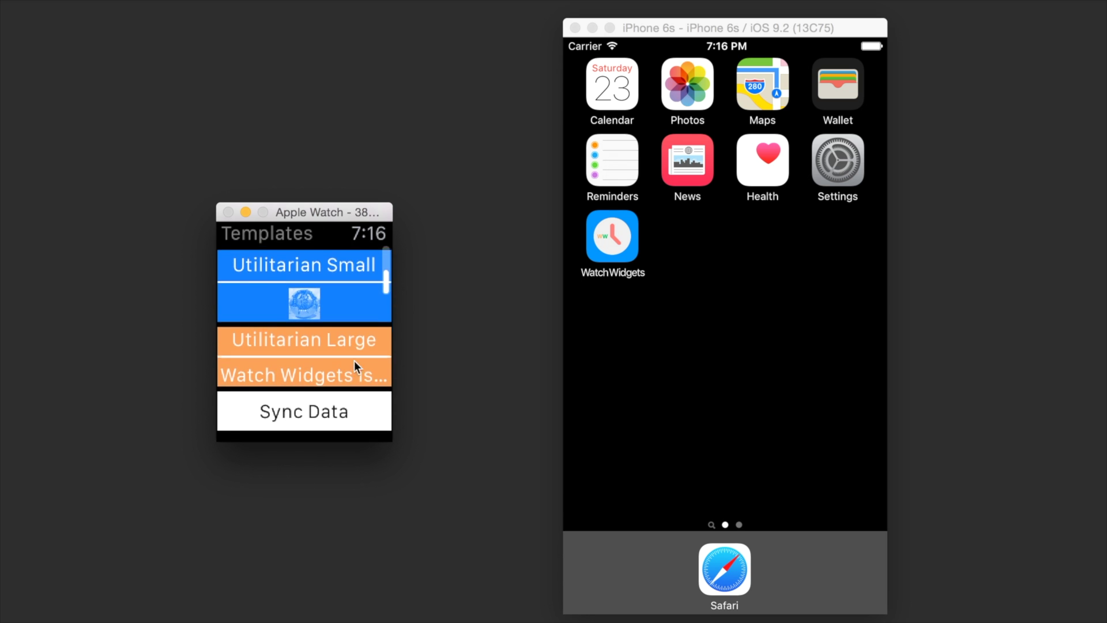
pyautogui.scroll(5, 349, 370)
pyautogui.scroll(-5, 344, 346)
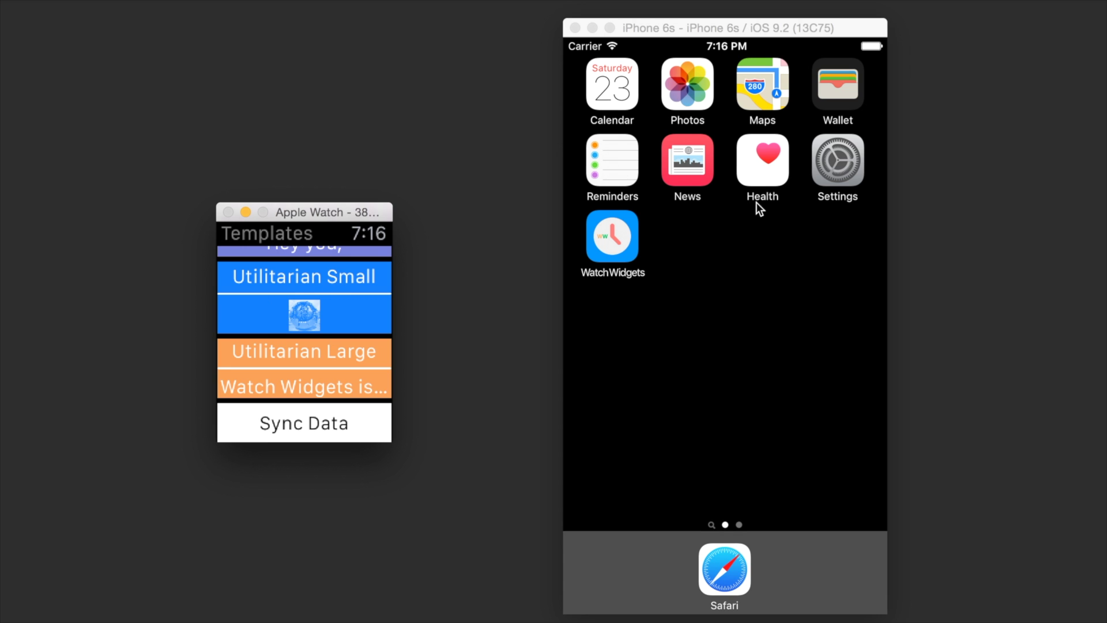
pyautogui.click(291, 428)
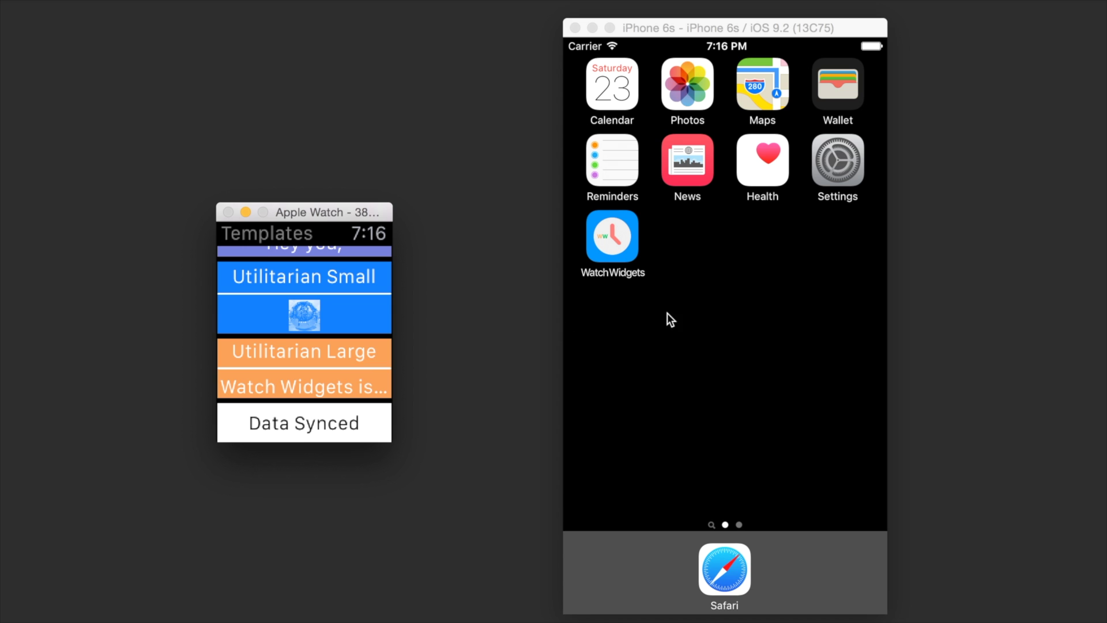
pyautogui.moveTo(330, 281); pyautogui.dragTo(348, 446)
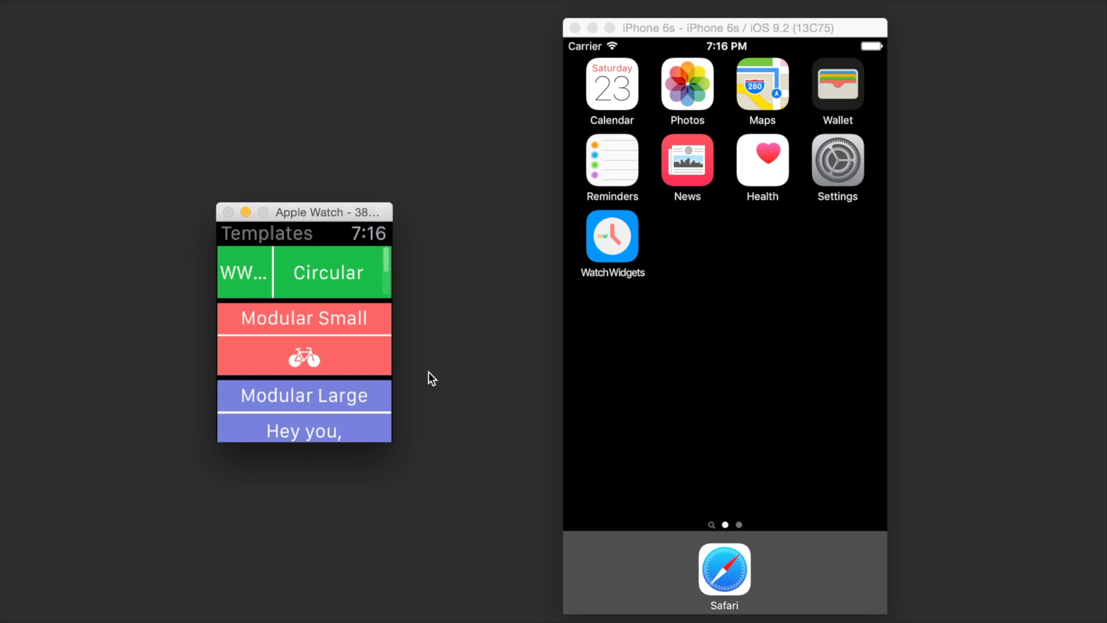
pyautogui.press('shift+super+h')
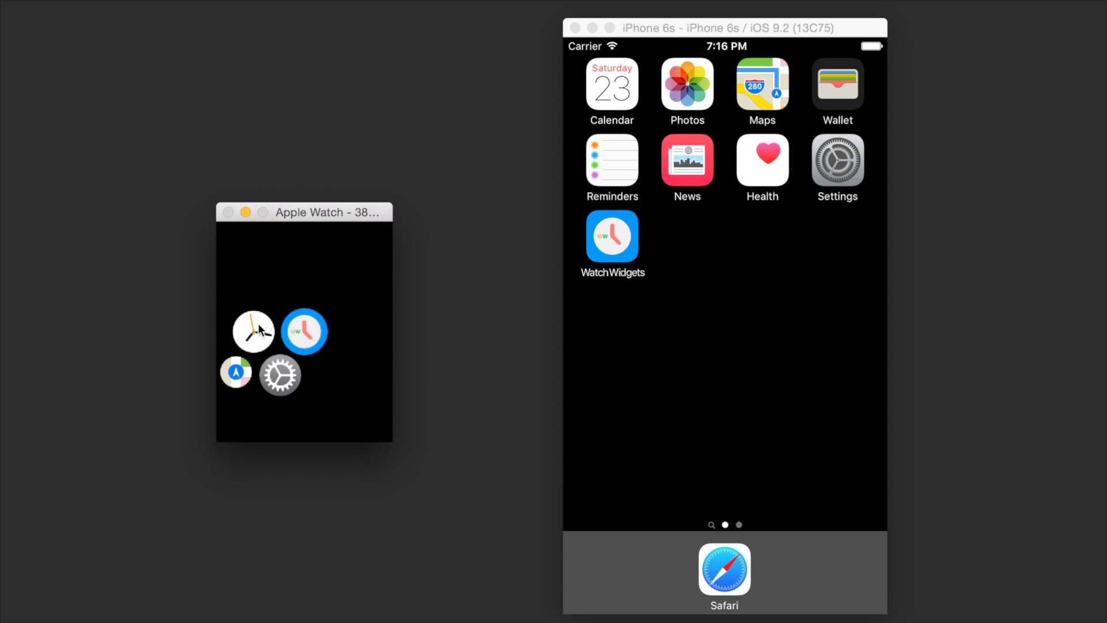
# Put Watch Widgets in Utility's top-left and bottom slots: sphere photo and WATCH WIDGETS IS 🔥
pyautogui.click(310, 344)
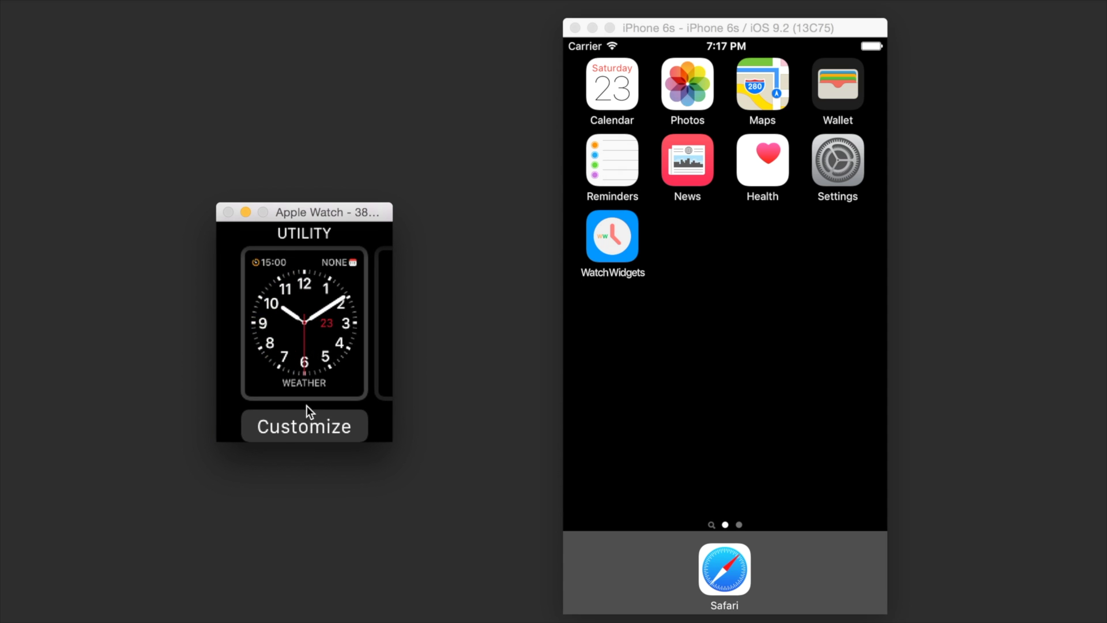
pyautogui.click(295, 418)
pyautogui.click(273, 247)
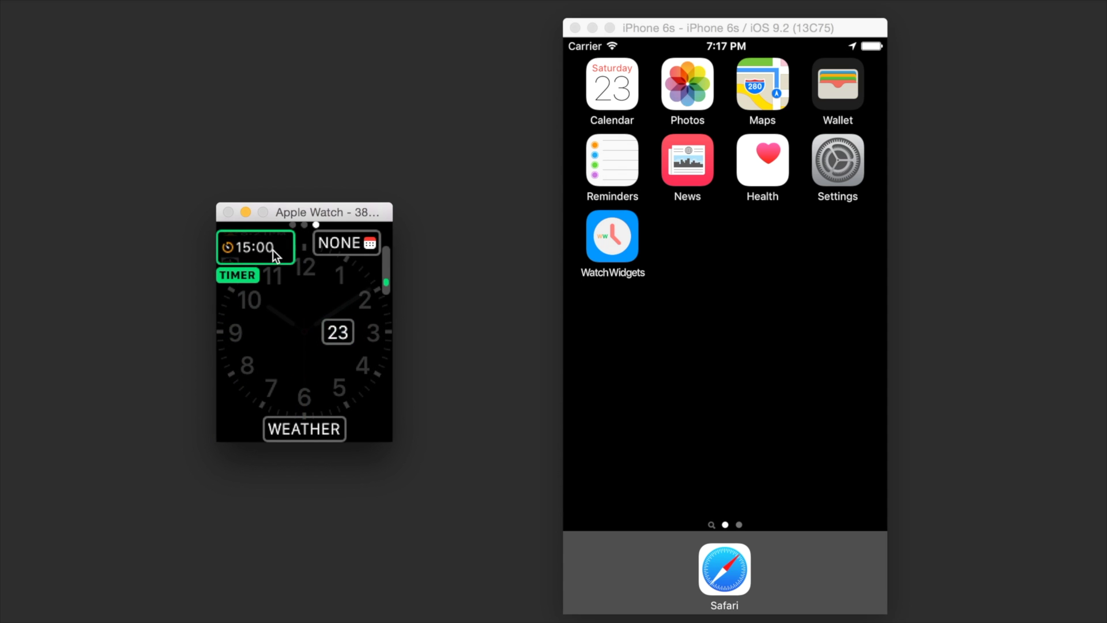
pyautogui.scroll(-3, 272, 250)
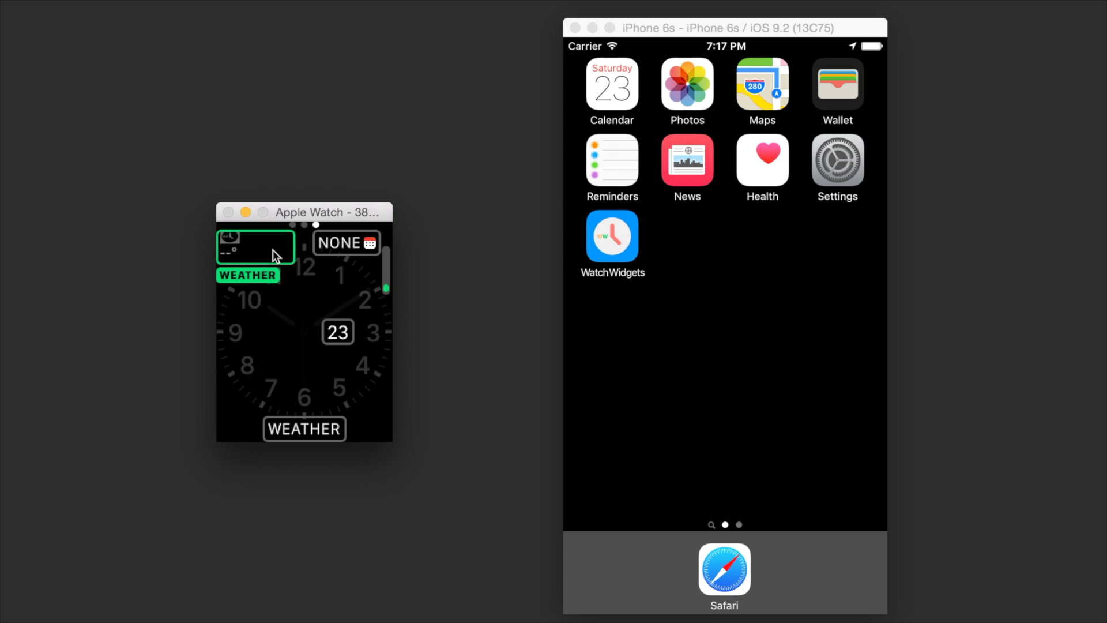
pyautogui.scroll(1, 272, 250)
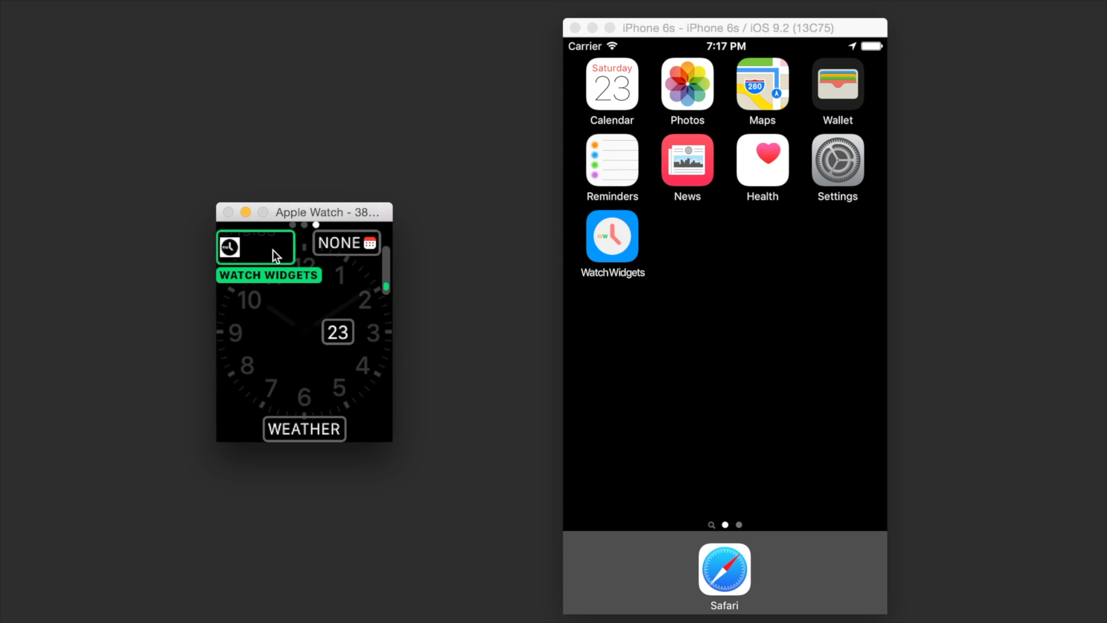
pyautogui.click(308, 429)
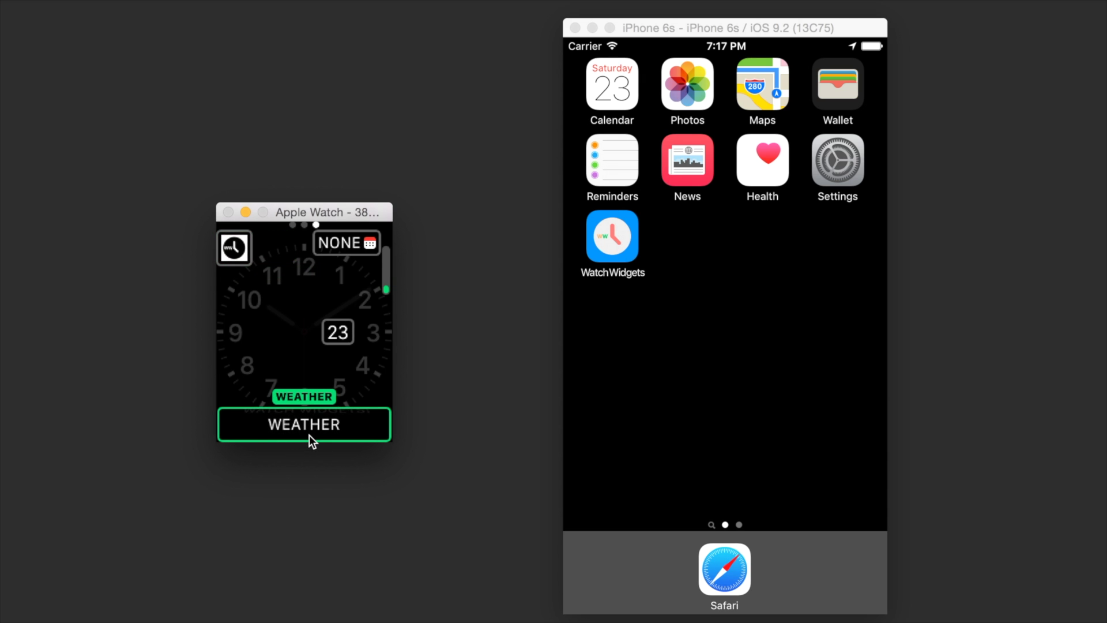
pyautogui.scroll(2, 309, 435)
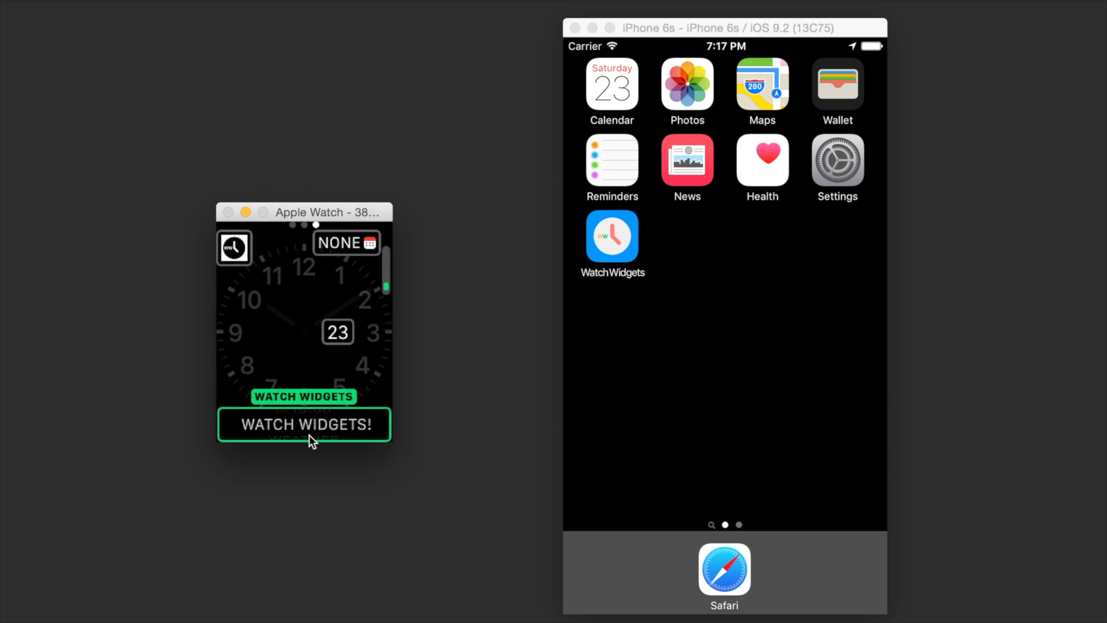
pyautogui.press('super+shift+h')
pyautogui.click(305, 323)
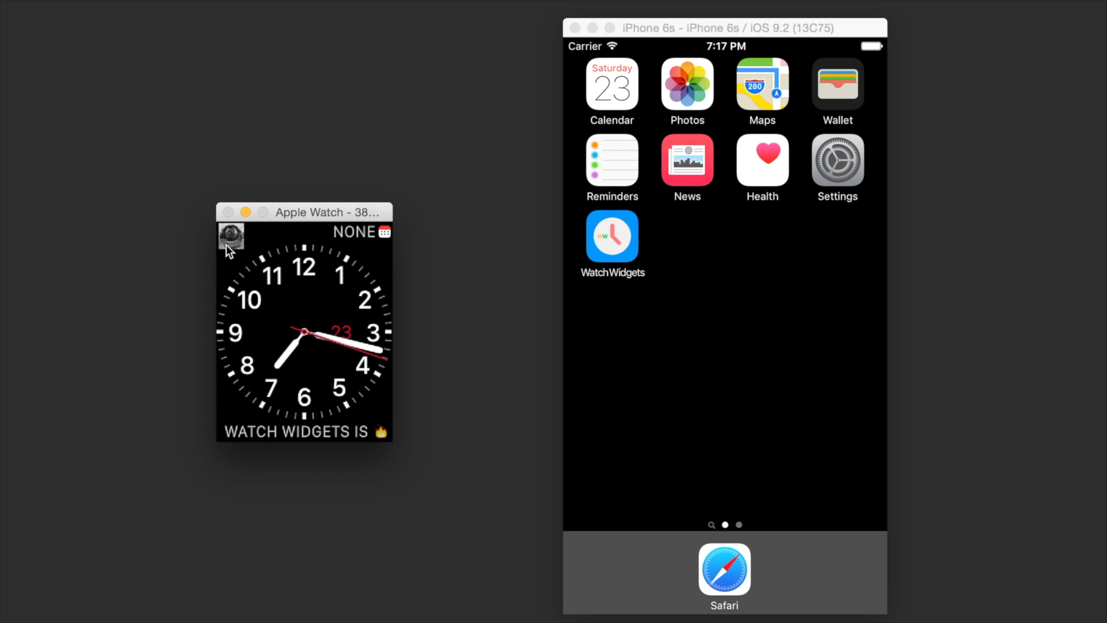
# Switch the watch to the Color face, then to Modular with the bicycle and 'Hey you, get milk!'
pyautogui.moveTo(271, 323); pyautogui.dragTo(283, 324)
pyautogui.click(285, 326)
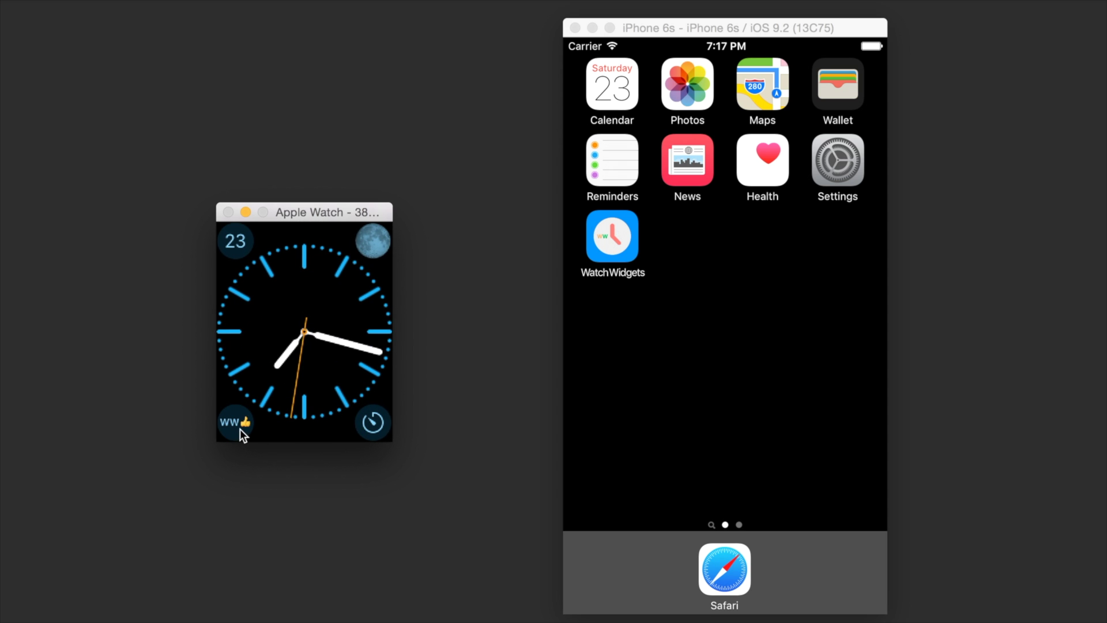
pyautogui.click(281, 378)
pyautogui.moveTo(283, 366); pyautogui.dragTo(353, 357)
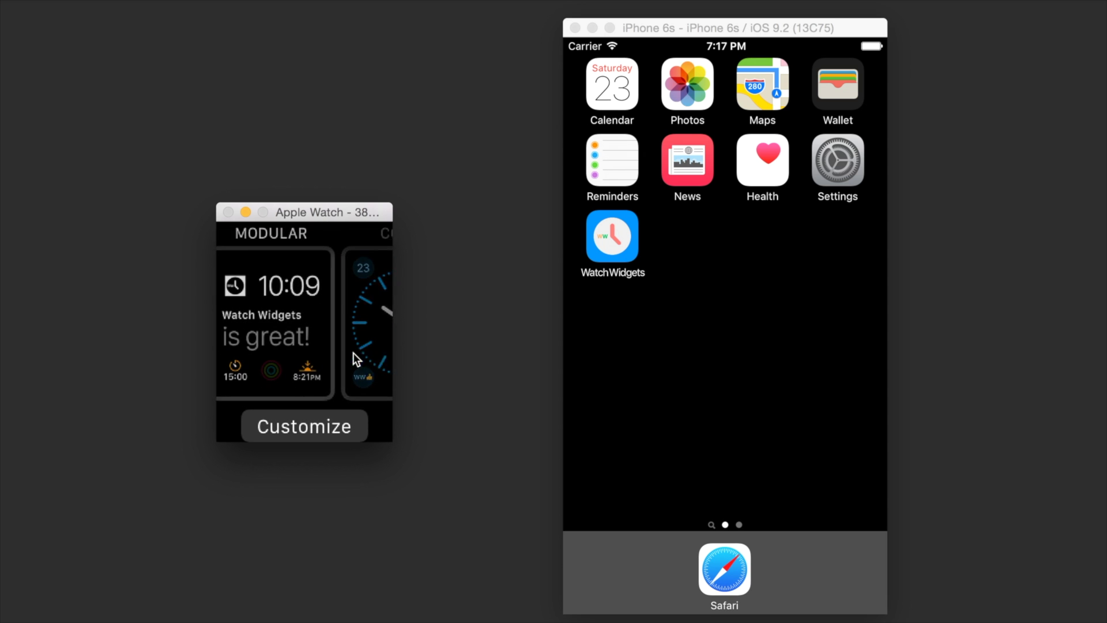
pyautogui.click(301, 346)
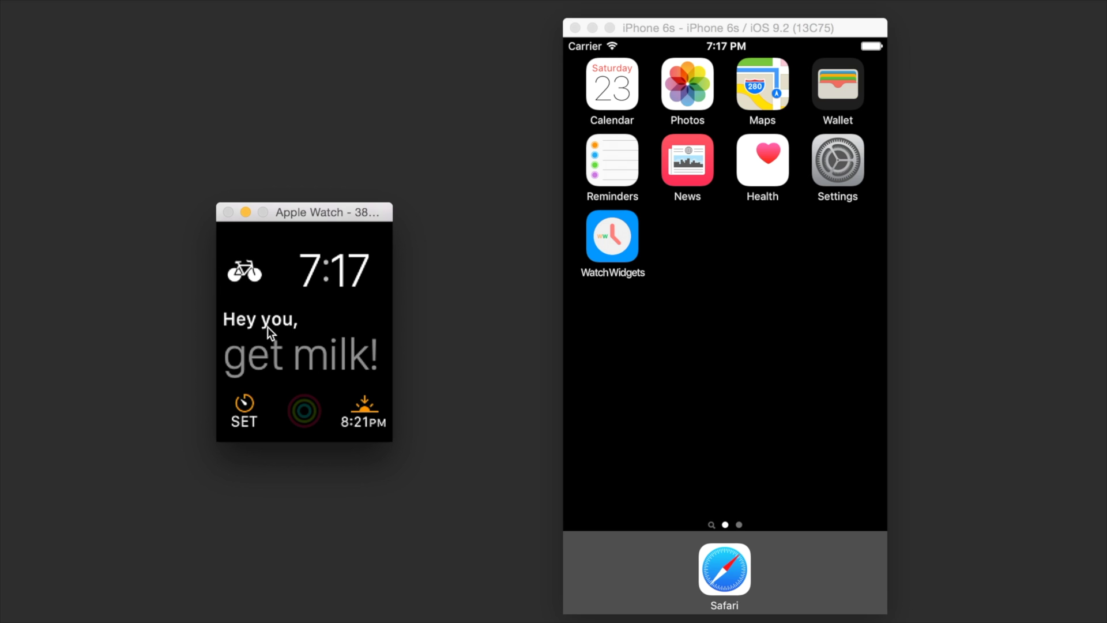